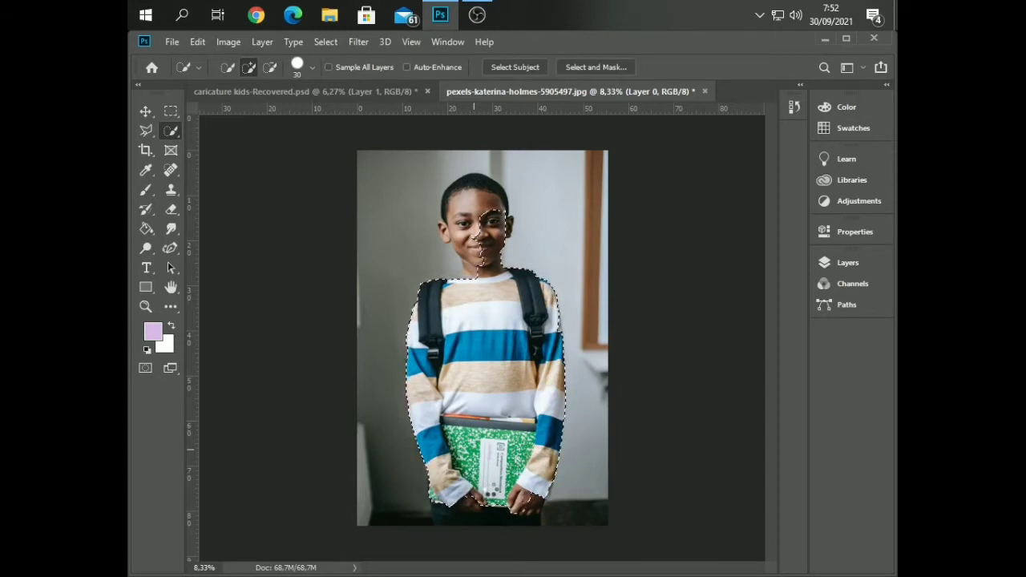
# Extend the quick selection over the boy's dark trousers down to the photo's lower edge
pyautogui.scroll(6, 487, 395)
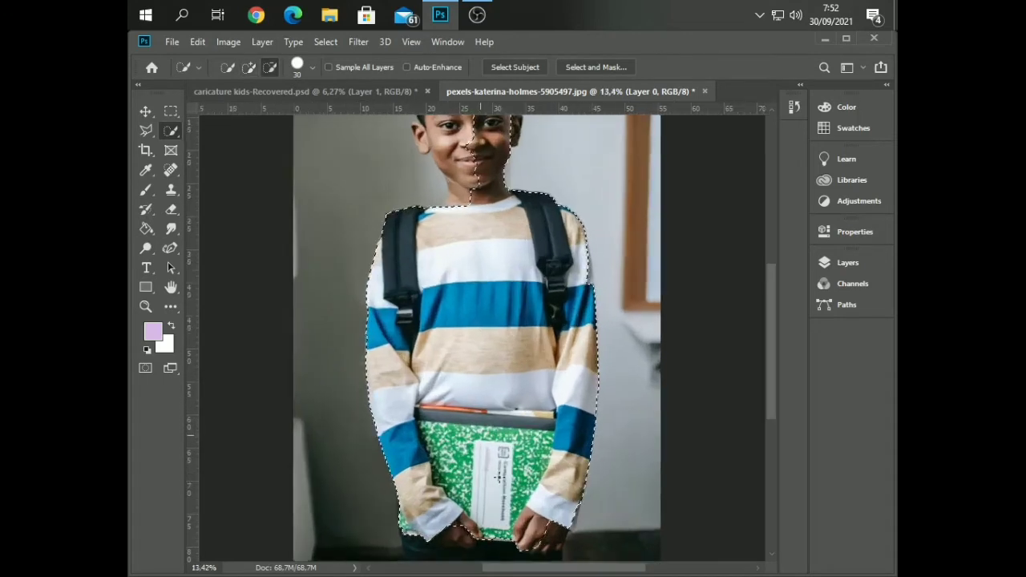
pyautogui.scroll(-2, 490, 398)
pyautogui.moveTo(553, 443); pyautogui.dragTo(547, 490)
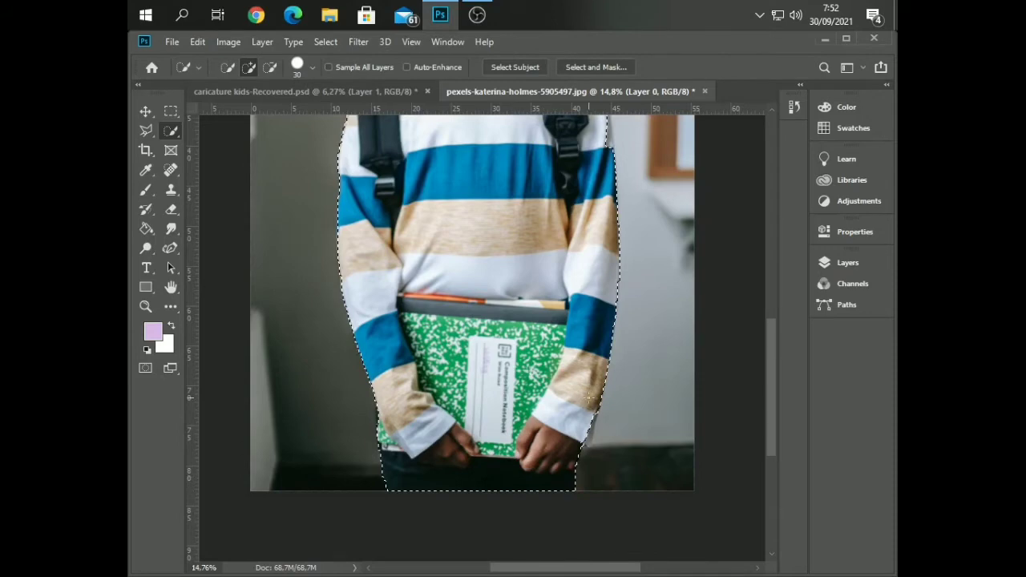
# Add the missed outer edge of the white upper-sleeve stripe beside the wall to the quick selection
pyautogui.scroll(4, 587, 397)
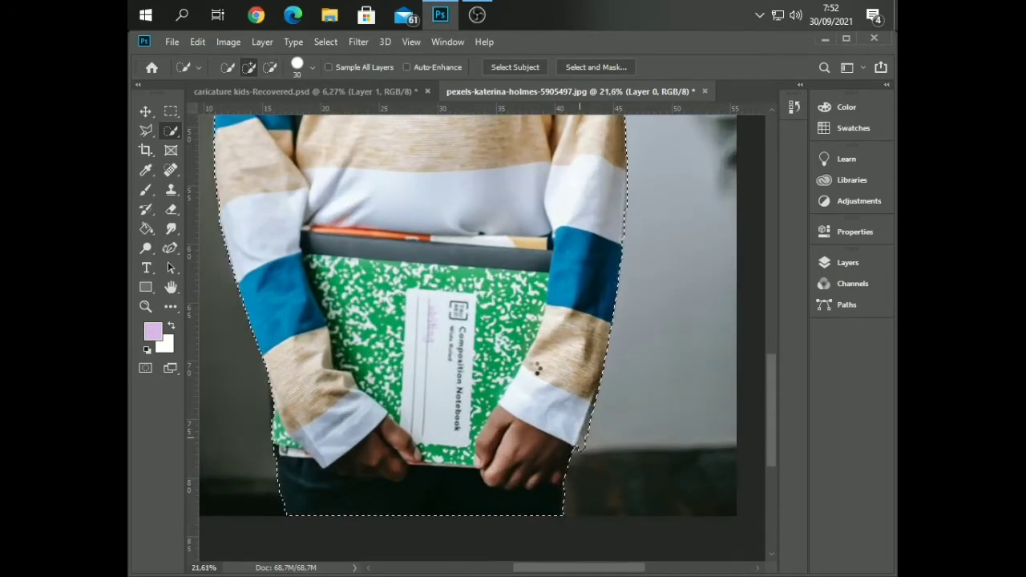
pyautogui.scroll(5, 496, 360)
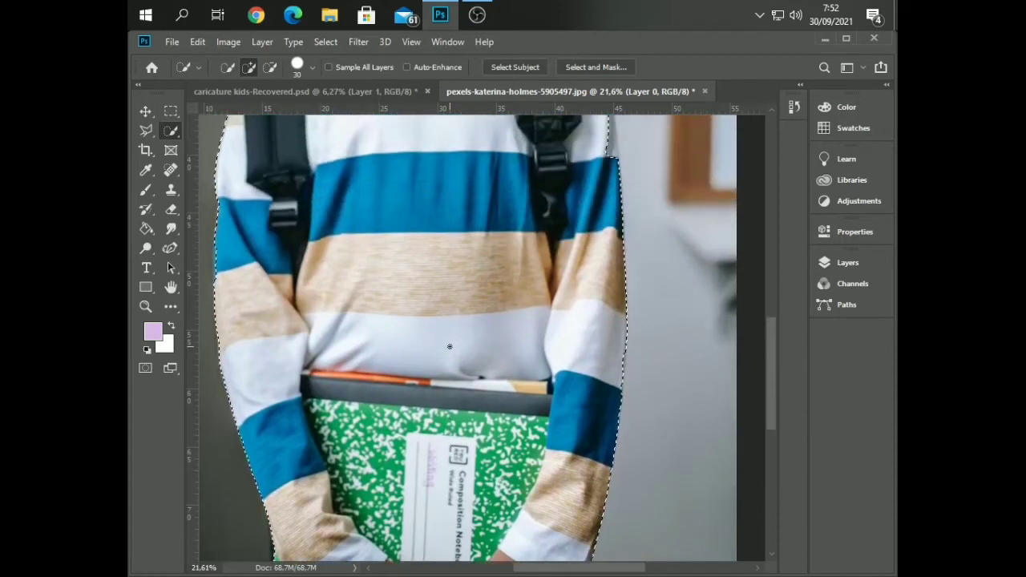
pyautogui.scroll(3, 449, 347)
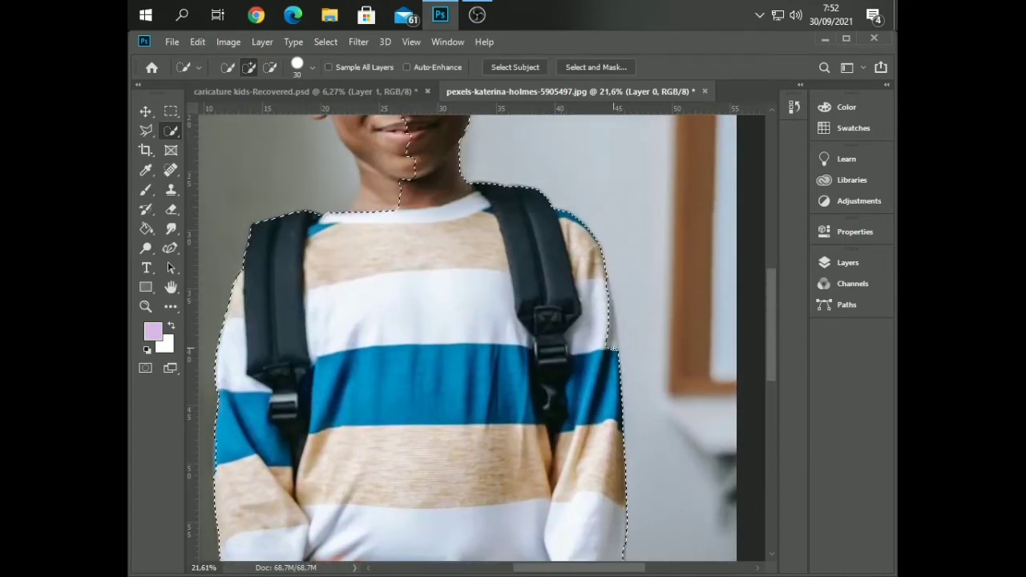
pyautogui.moveTo(614, 339); pyautogui.dragTo(611, 327)
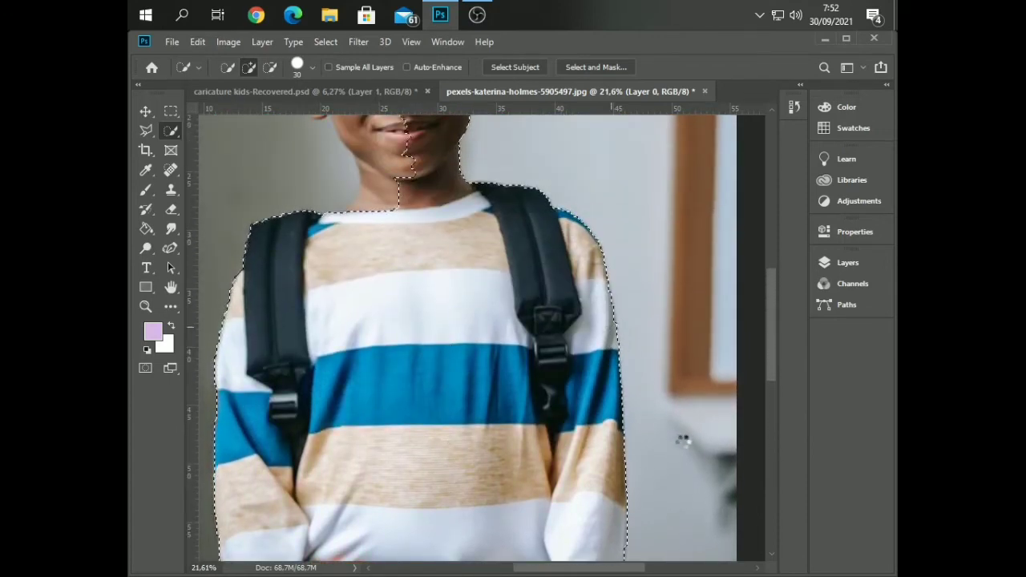
pyautogui.scroll(-3, 671, 441)
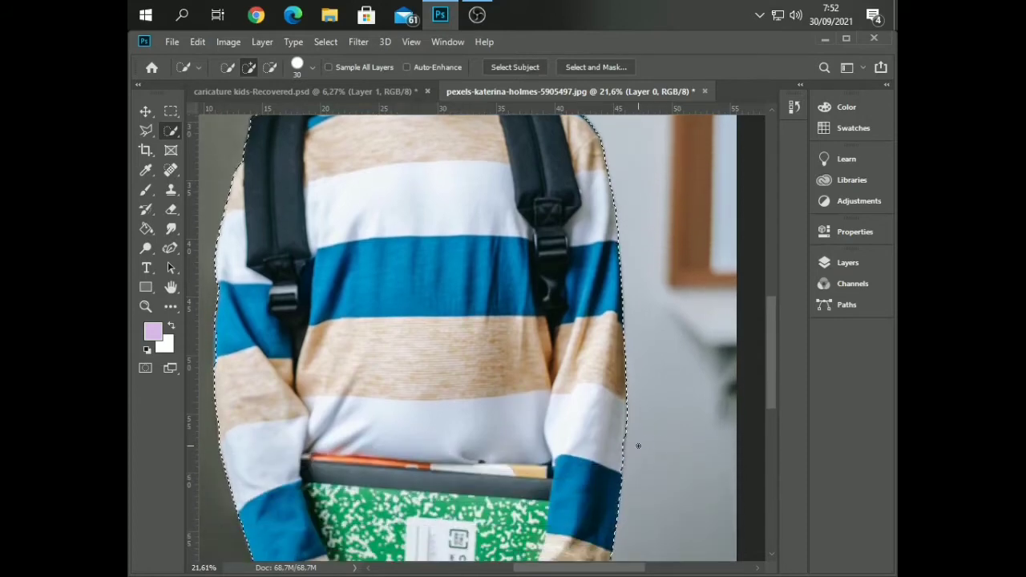
# Add the missed outer edge of the white stripe on the same sleeve, near the elbow, to the selection
pyautogui.scroll(6, 638, 446)
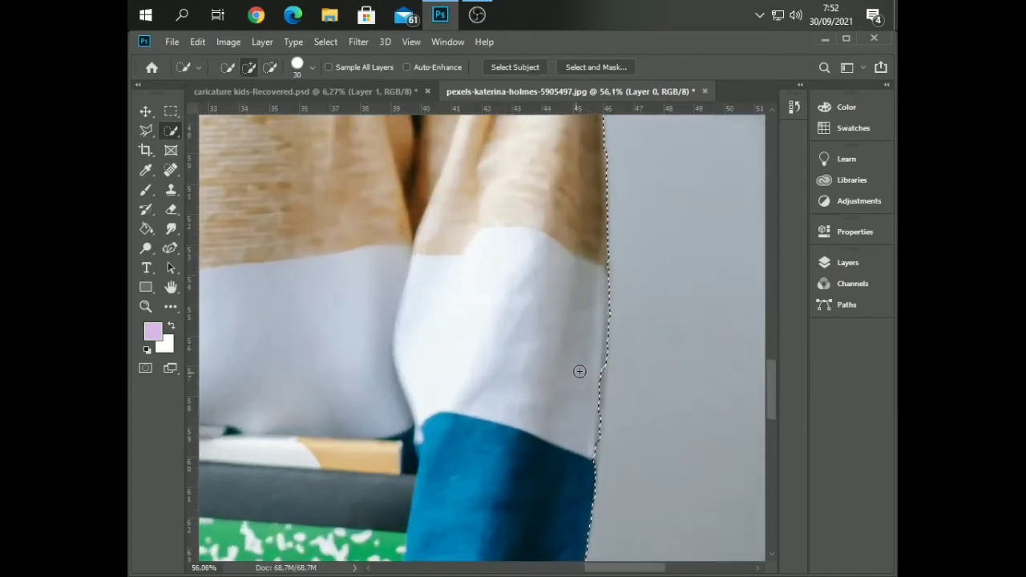
pyautogui.scroll(-2, 447, 295)
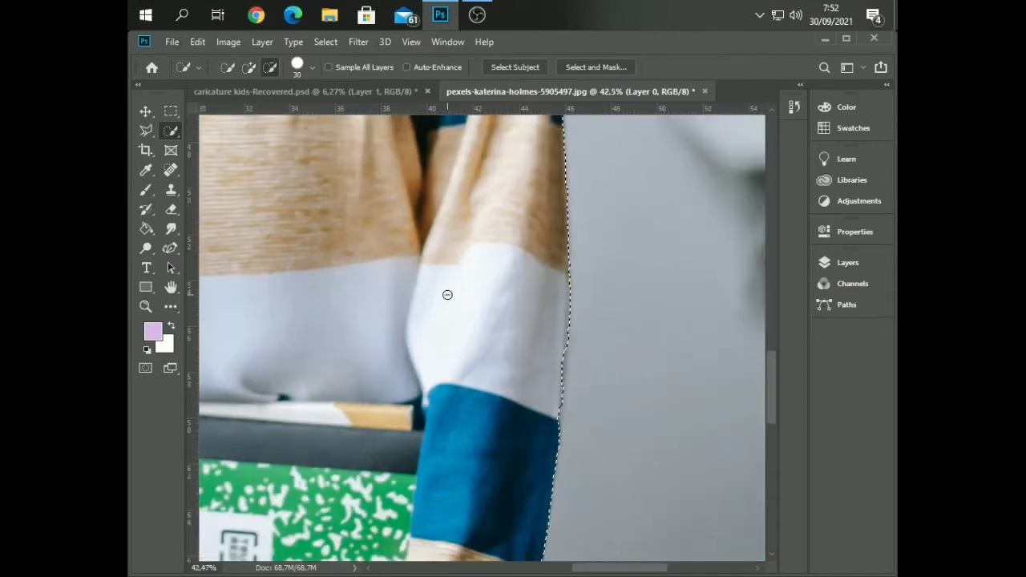
pyautogui.scroll(-2, 447, 294)
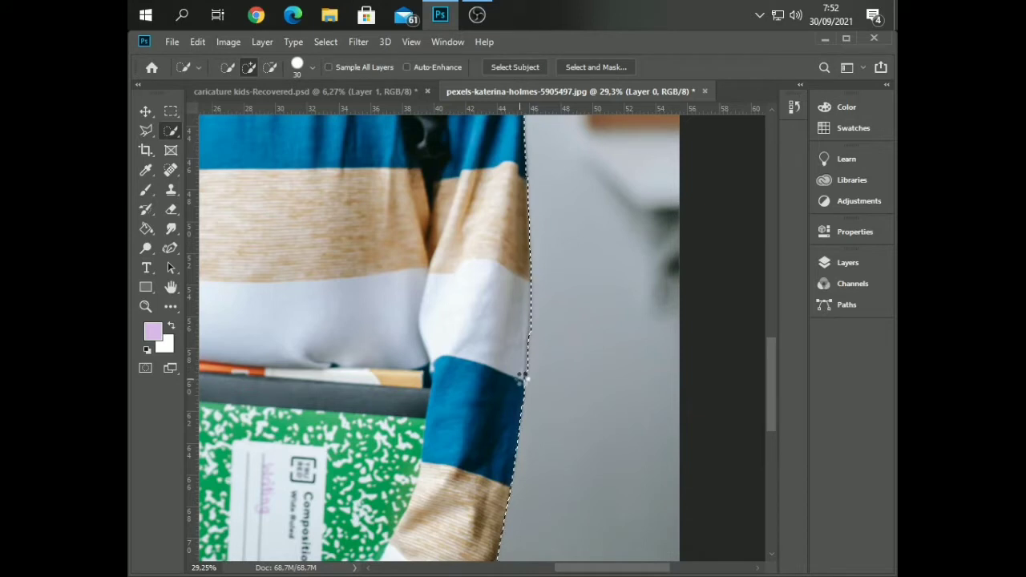
pyautogui.moveTo(528, 354); pyautogui.dragTo(521, 377)
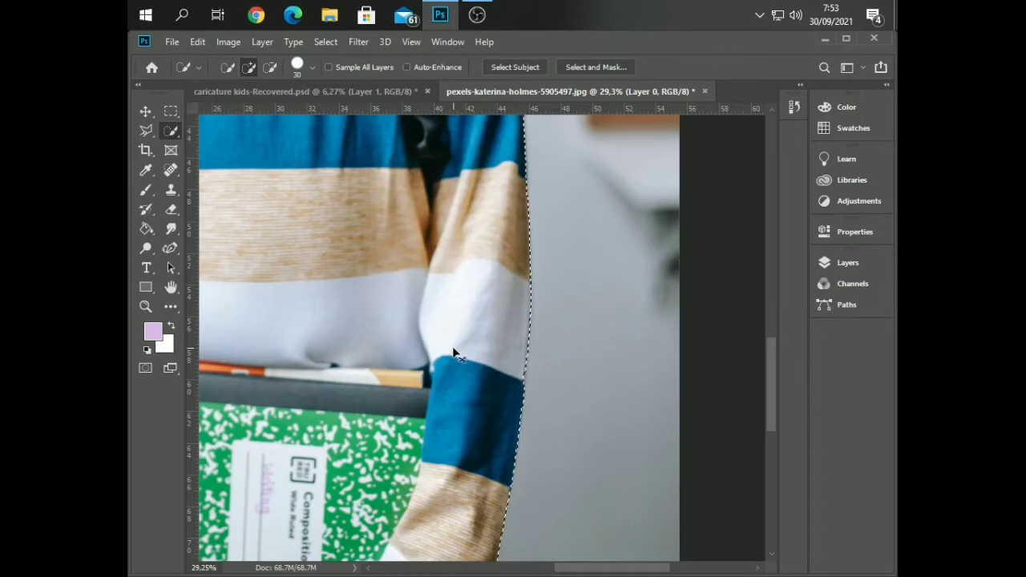
# Touch up the selection where the sleeve's white and blue stripes meet, and redo the last quick selection stroke
pyautogui.scroll(1, 537, 378)
pyautogui.scroll(2, 536, 379)
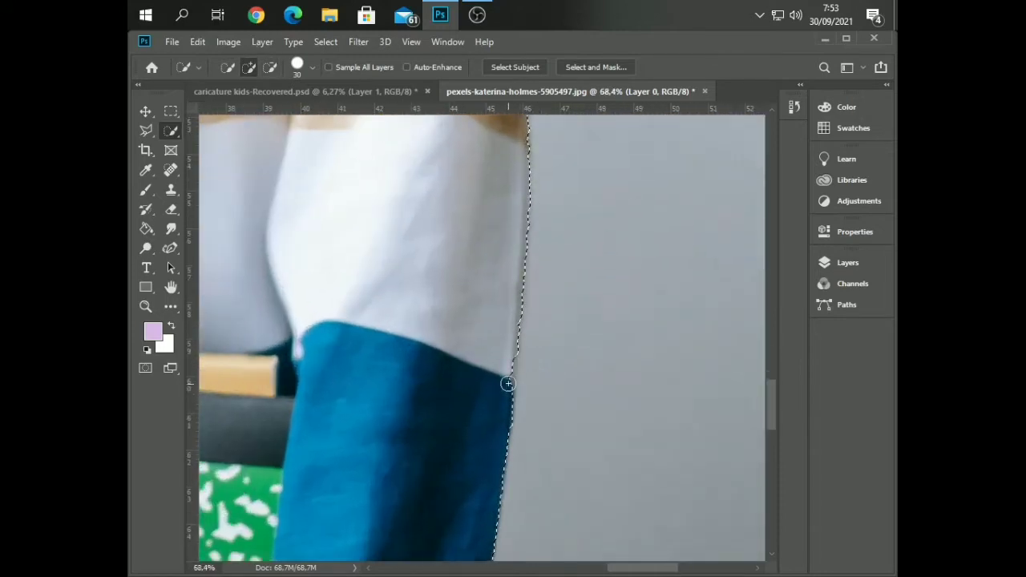
pyautogui.moveTo(506, 375); pyautogui.dragTo(506, 382)
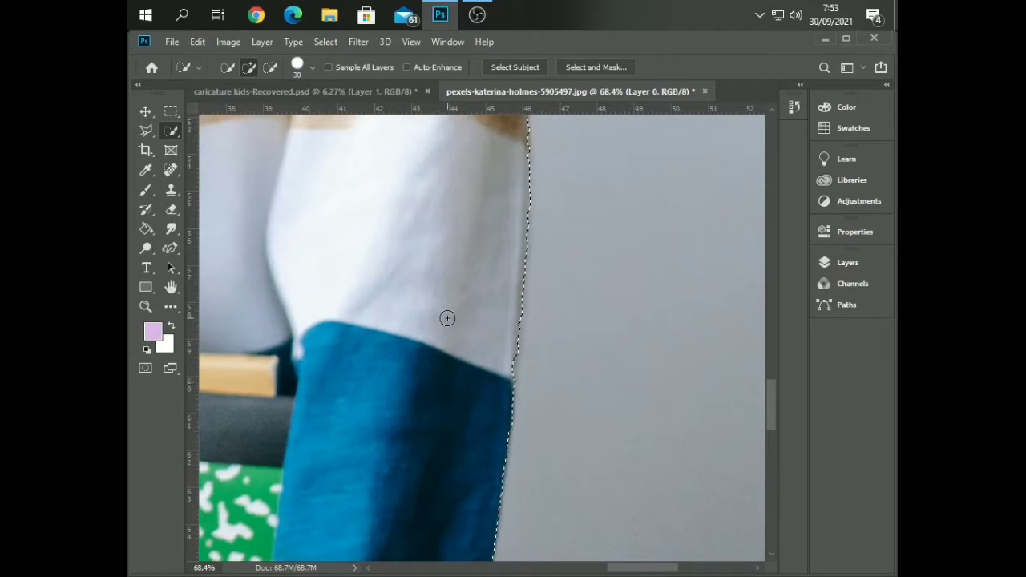
pyautogui.click(509, 363)
pyautogui.press('z')
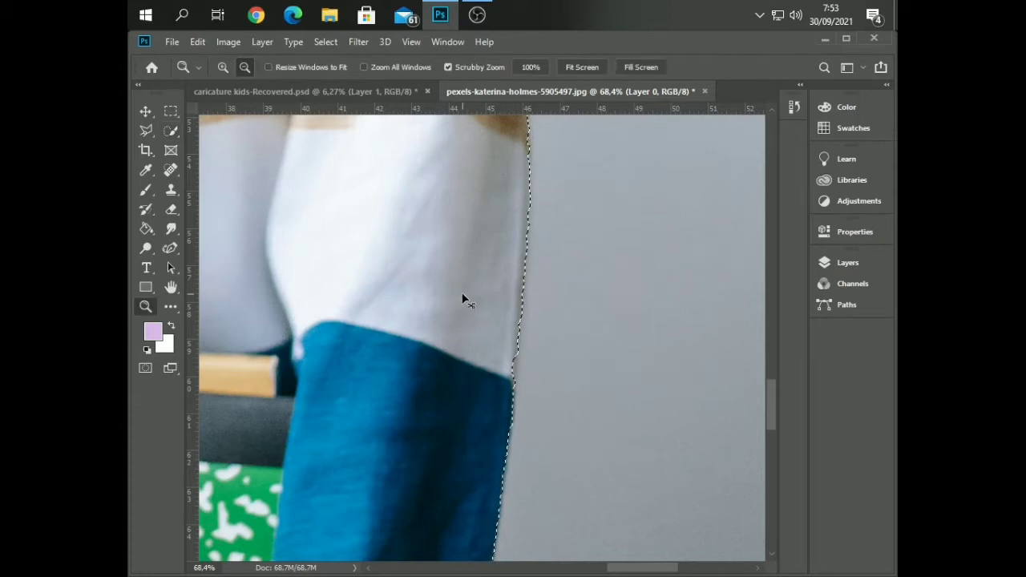
pyautogui.click(200, 41)
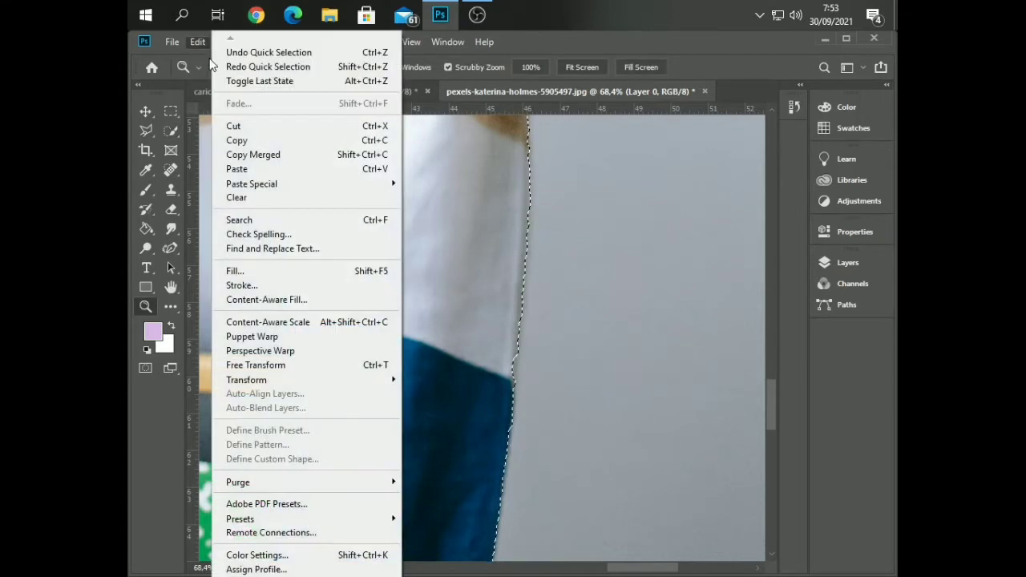
pyautogui.click(231, 66)
# Add the boy's whole face, hair and both ears to the body selection with the Quick Selection tool
pyautogui.moveTo(345, 246); pyautogui.dragTo(285, 193)
pyautogui.scroll(-4, 286, 193)
pyautogui.scroll(6, 296, 179)
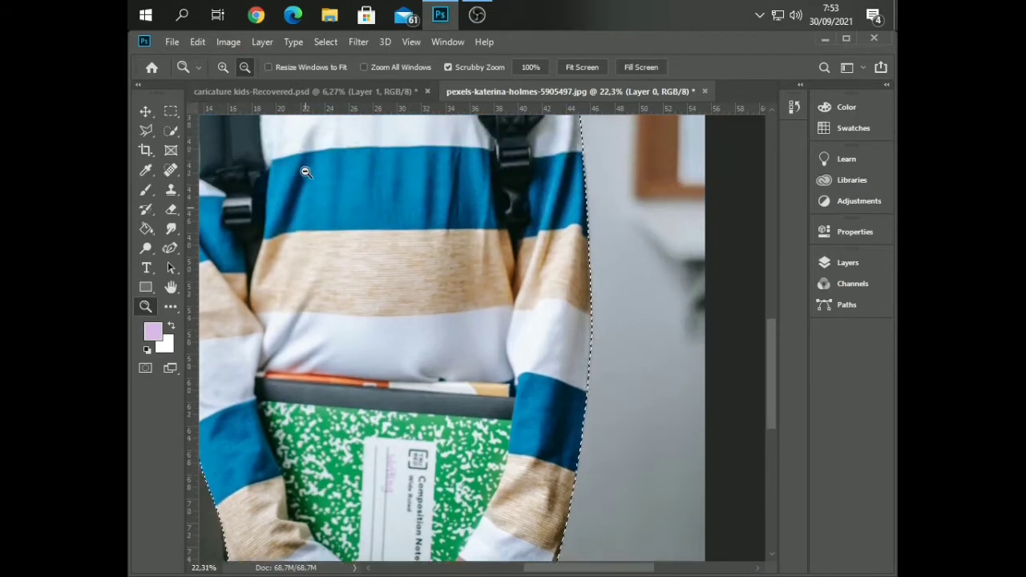
pyautogui.scroll(5, 292, 193)
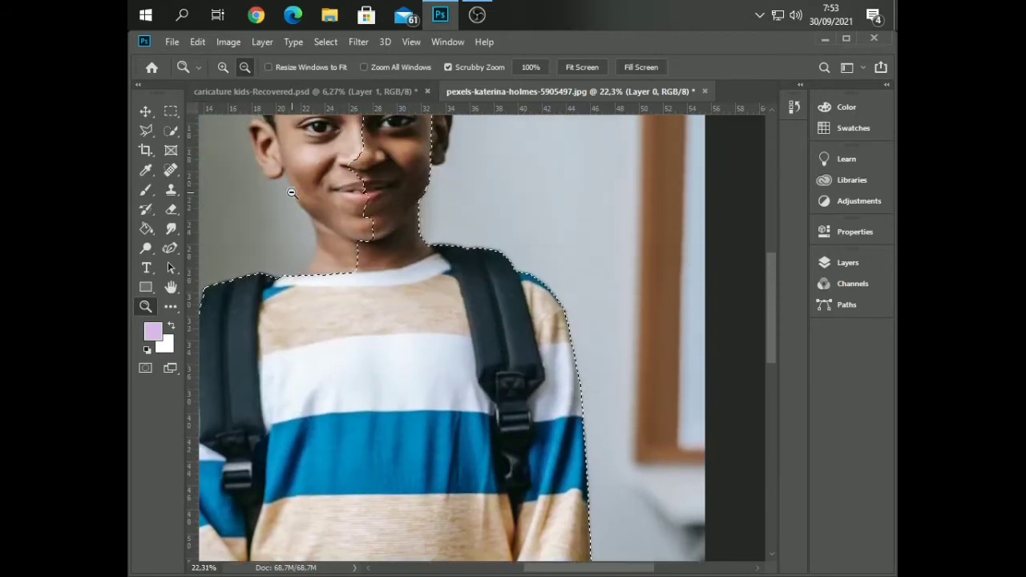
pyautogui.click(170, 130)
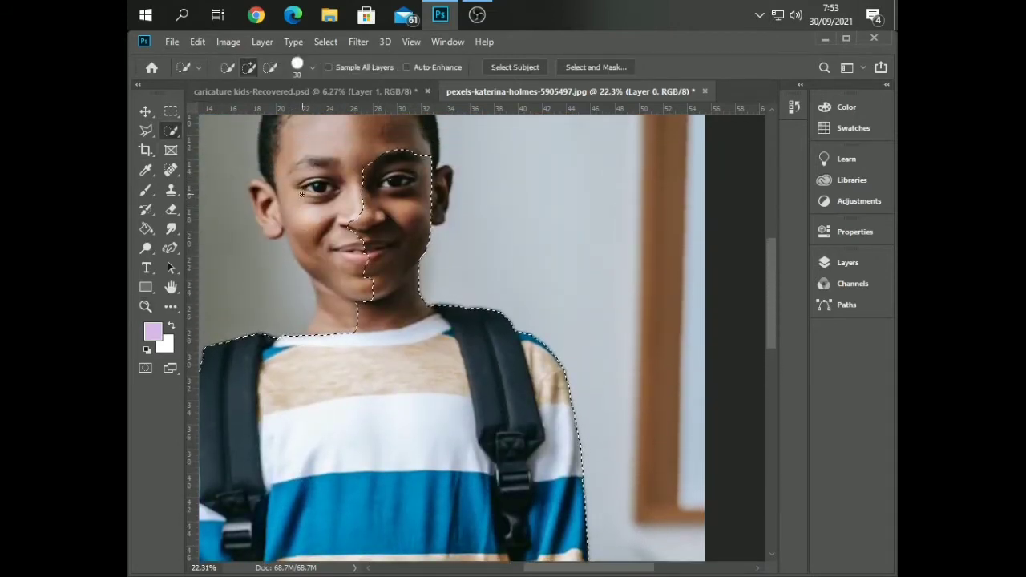
pyautogui.moveTo(330, 172); pyautogui.dragTo(333, 247)
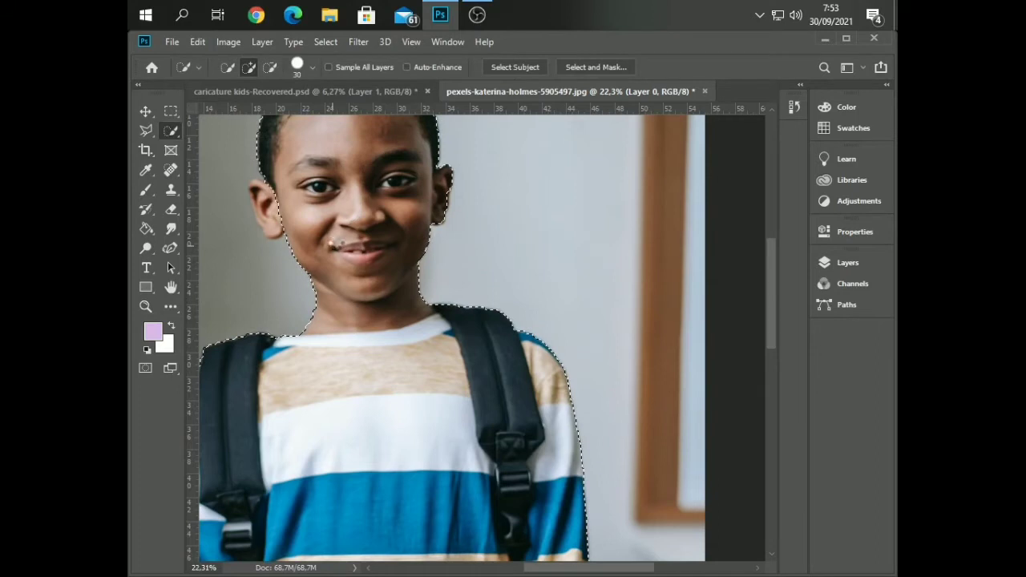
pyautogui.scroll(1, 335, 242)
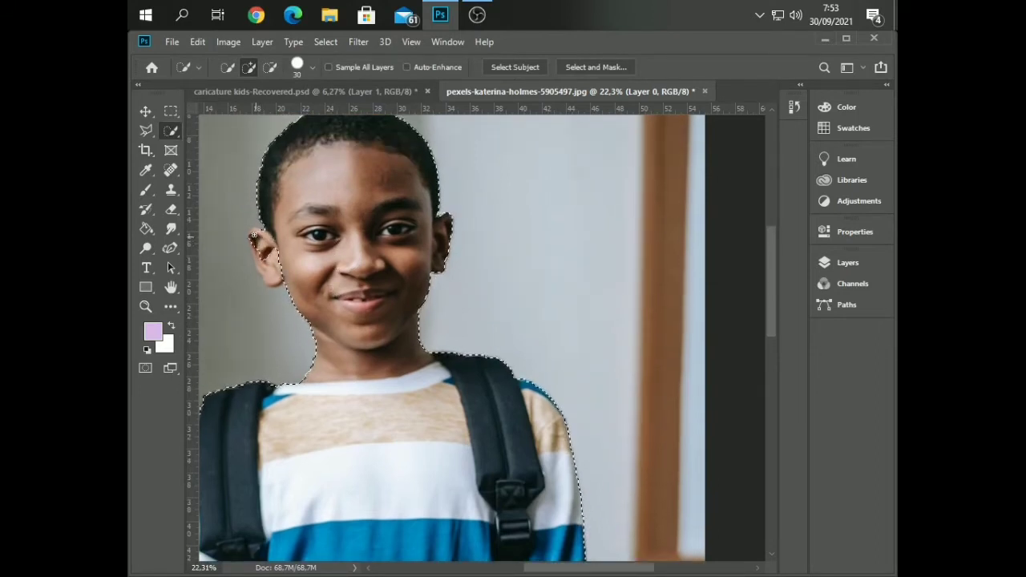
pyautogui.moveTo(254, 232); pyautogui.dragTo(276, 280)
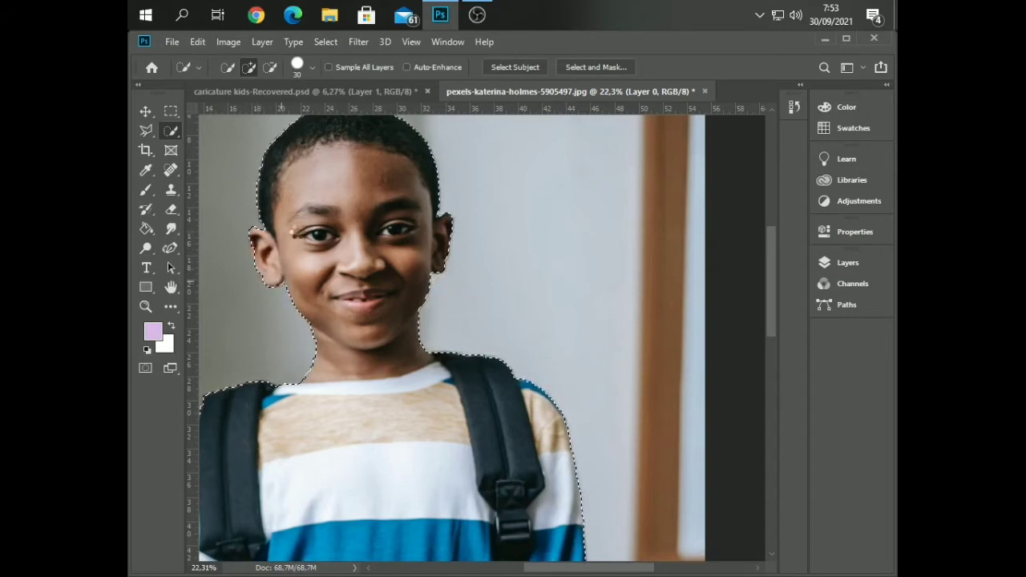
pyautogui.scroll(3, 266, 244)
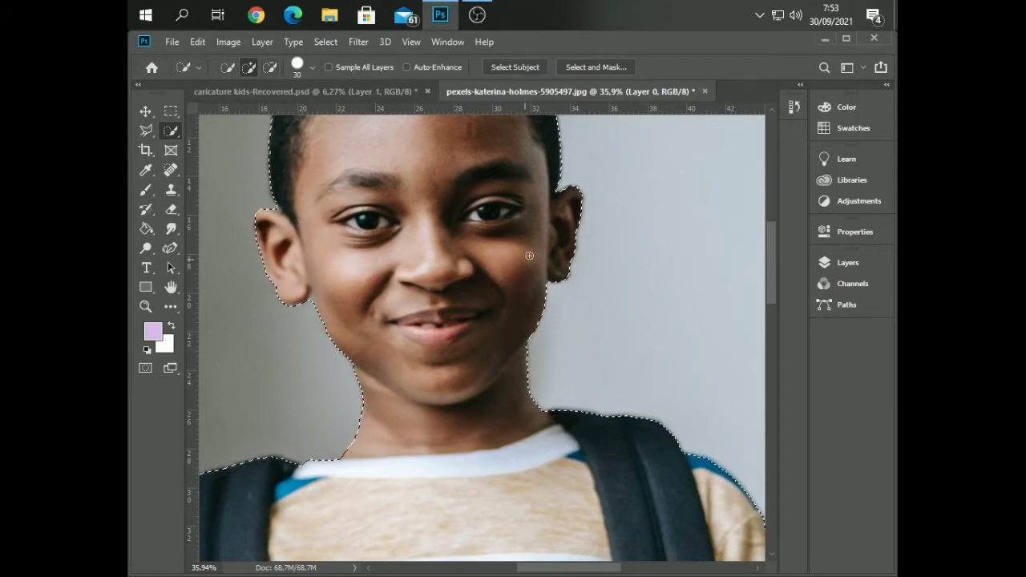
# Open Refine Edge for the selection, keep the On Black view, and enable Smart Radius with a 9.0 px radius
pyautogui.scroll(-3, 427, 185)
pyautogui.scroll(-3, 422, 147)
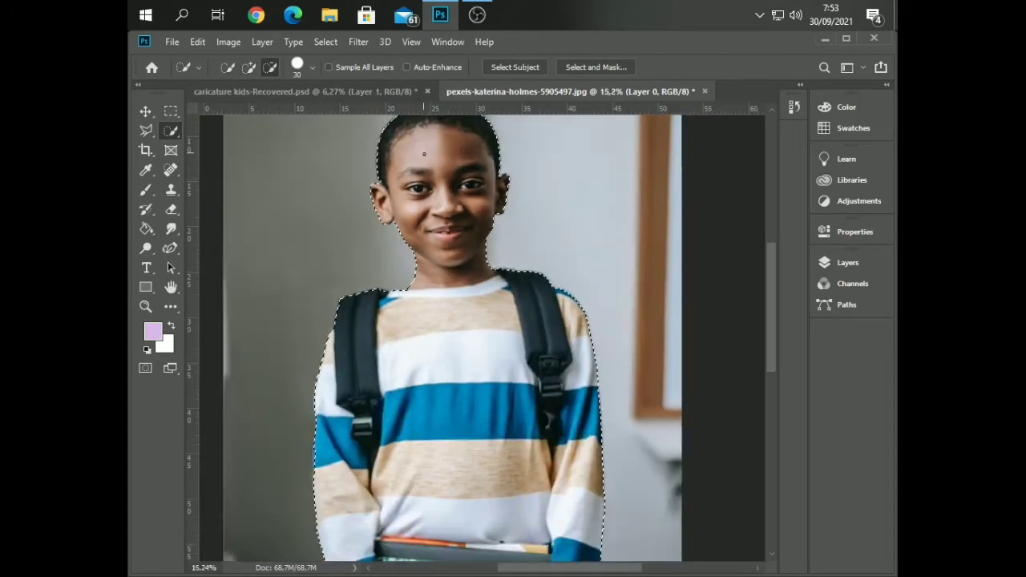
pyautogui.scroll(-3, 425, 156)
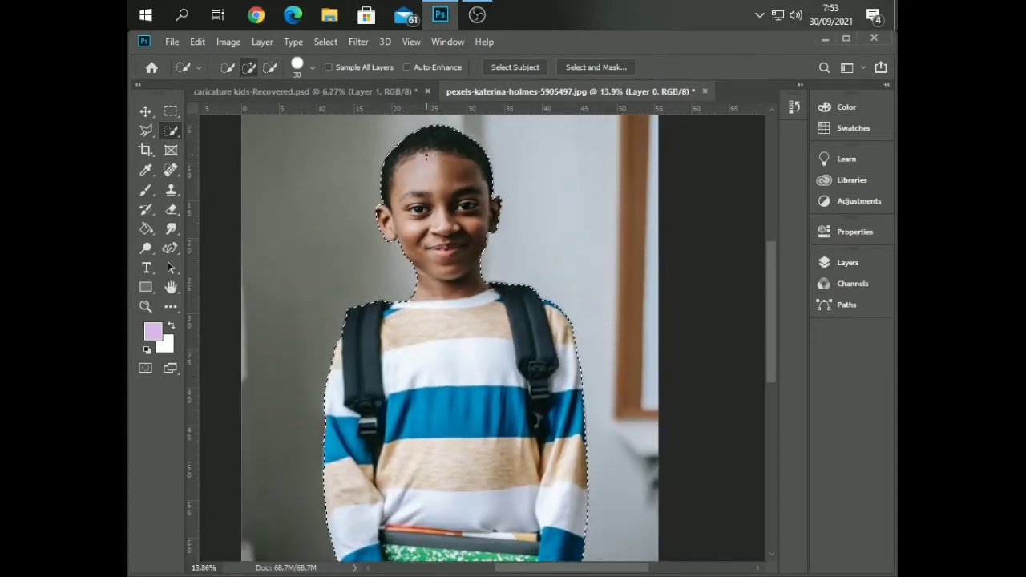
pyautogui.click(359, 41)
pyautogui.moveTo(325, 41)
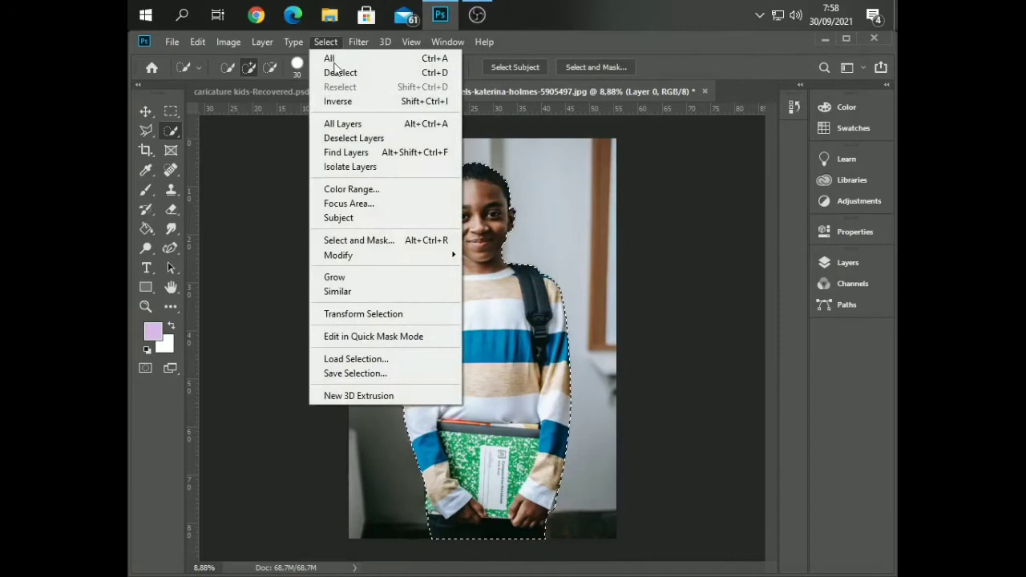
pyautogui.keyDown('shift'); pyautogui.click(392, 240); pyautogui.keyUp('shift')
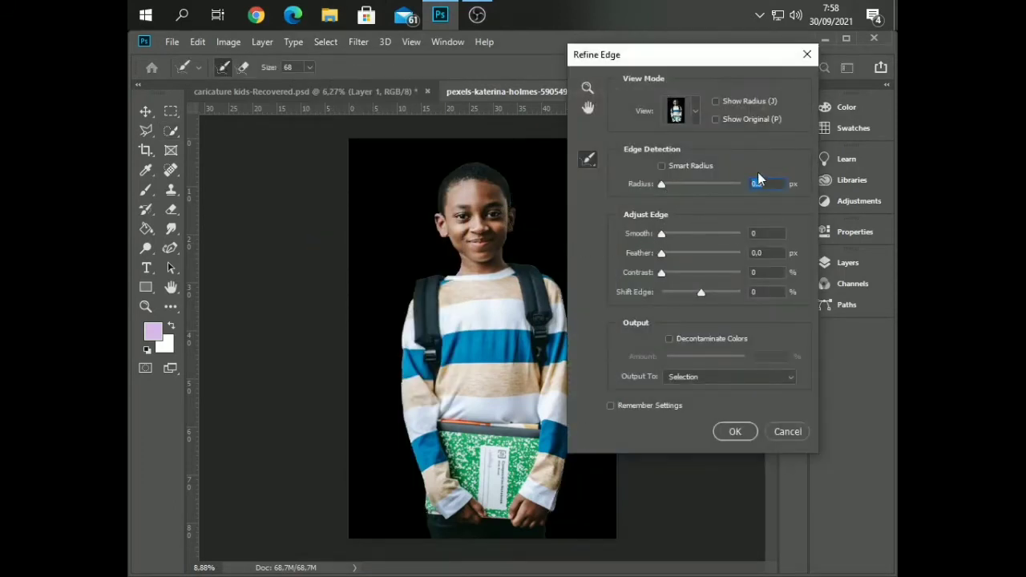
pyautogui.click(695, 167)
pyautogui.click(685, 115)
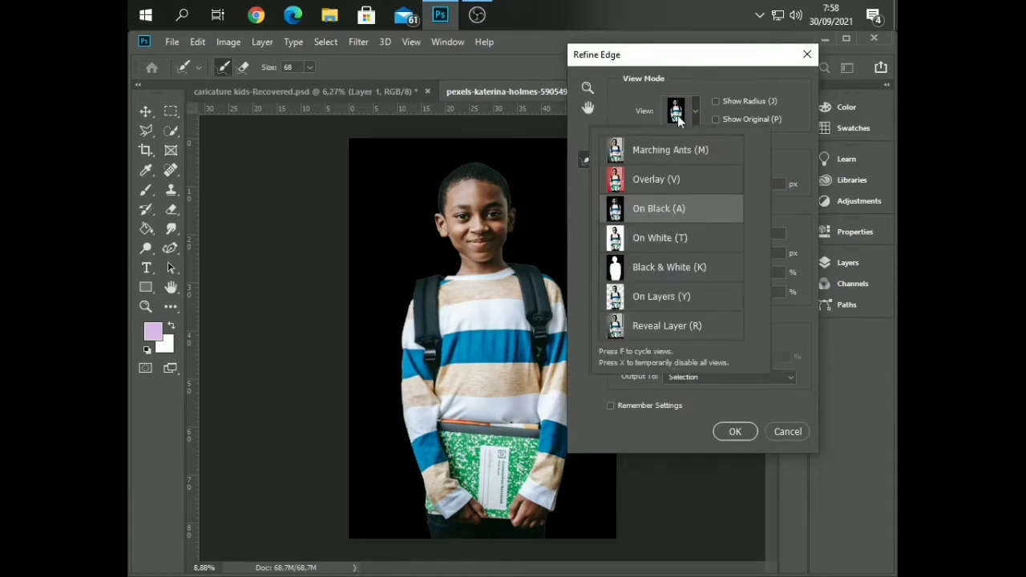
pyautogui.click(678, 116)
pyautogui.moveTo(732, 59); pyautogui.dragTo(790, 102)
# Brush the Refine Radius tool around the hair, ears, jaw and neck to refine the head's edges
pyautogui.scroll(6, 432, 234)
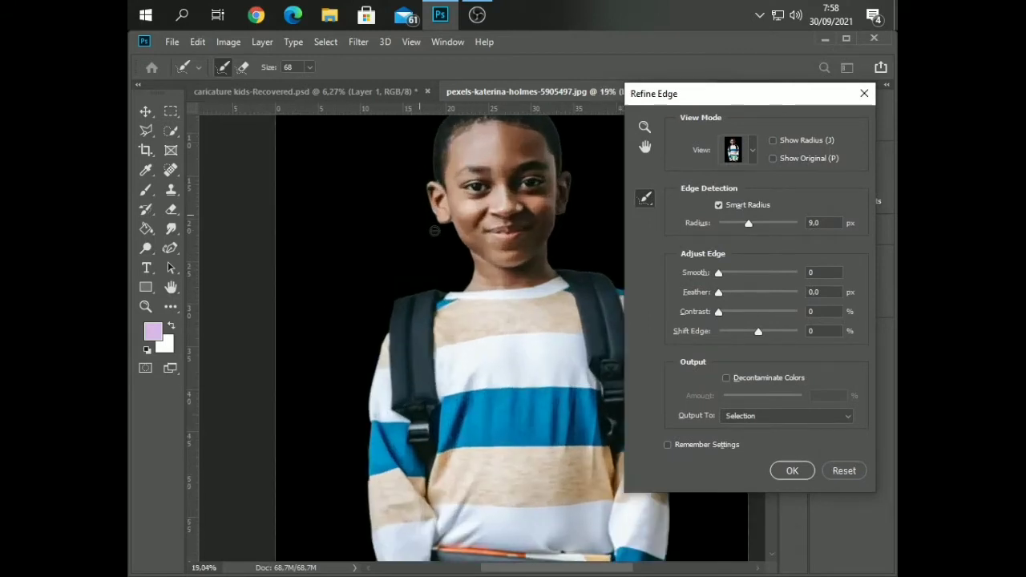
pyautogui.scroll(2, 443, 218)
pyautogui.scroll(2, 442, 219)
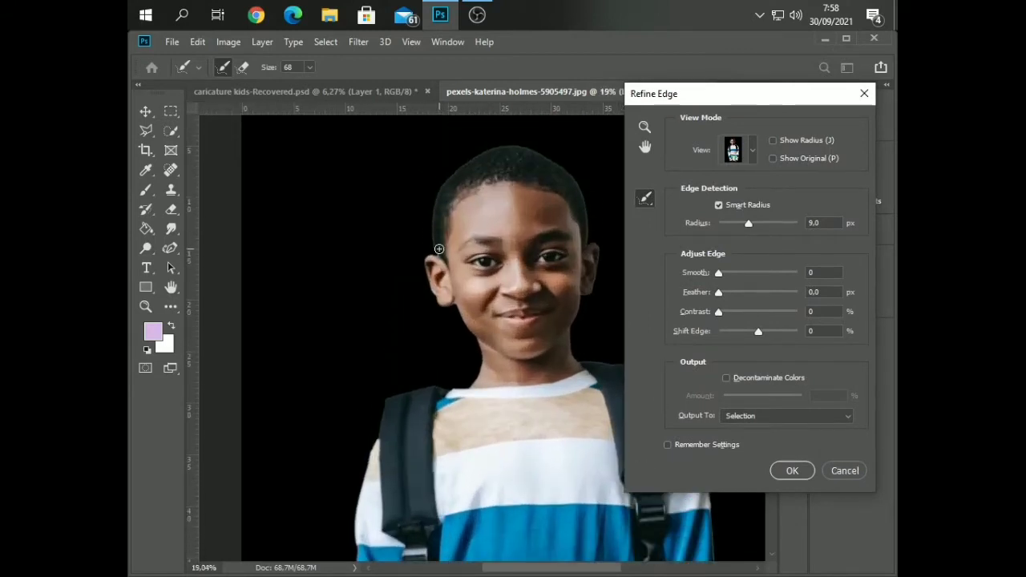
pyautogui.moveTo(433, 243)
pyautogui.mouseDown()
pyautogui.moveTo(430, 202)
pyautogui.moveTo(449, 173)
pyautogui.moveTo(495, 151)
pyautogui.moveTo(541, 150)
pyautogui.moveTo(497, 149)
pyautogui.moveTo(530, 149)
pyautogui.moveTo(589, 189)
pyautogui.moveTo(581, 182)
pyautogui.moveTo(586, 248)
pyautogui.moveTo(600, 257)
pyautogui.moveTo(576, 357)
pyautogui.mouseUp()
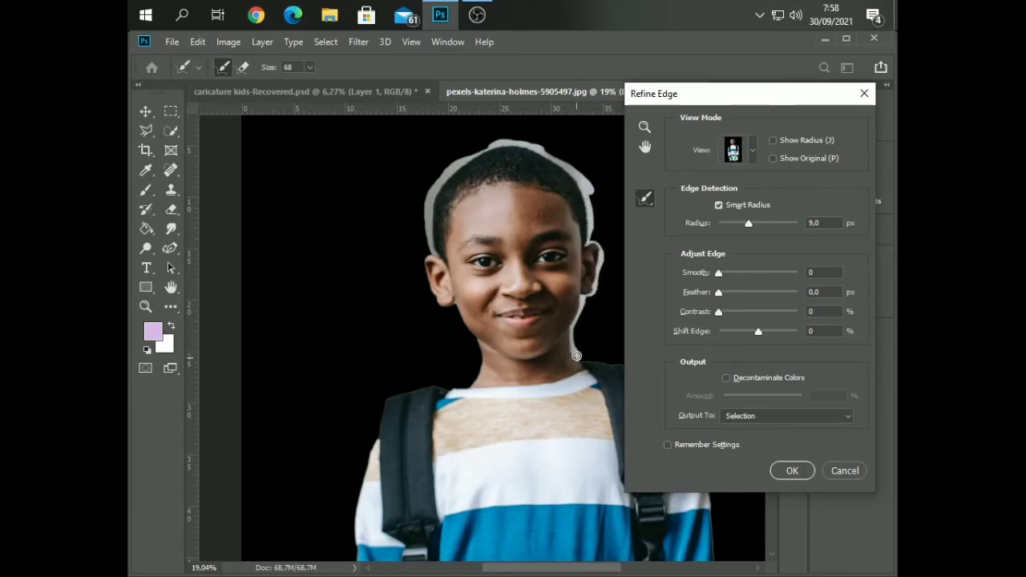
pyautogui.moveTo(430, 255)
pyautogui.mouseDown()
pyautogui.moveTo(429, 295)
pyautogui.moveTo(452, 307)
pyautogui.moveTo(434, 304)
pyautogui.moveTo(424, 271)
pyautogui.moveTo(446, 315)
pyautogui.moveTo(469, 325)
pyautogui.moveTo(481, 368)
pyautogui.mouseUp()
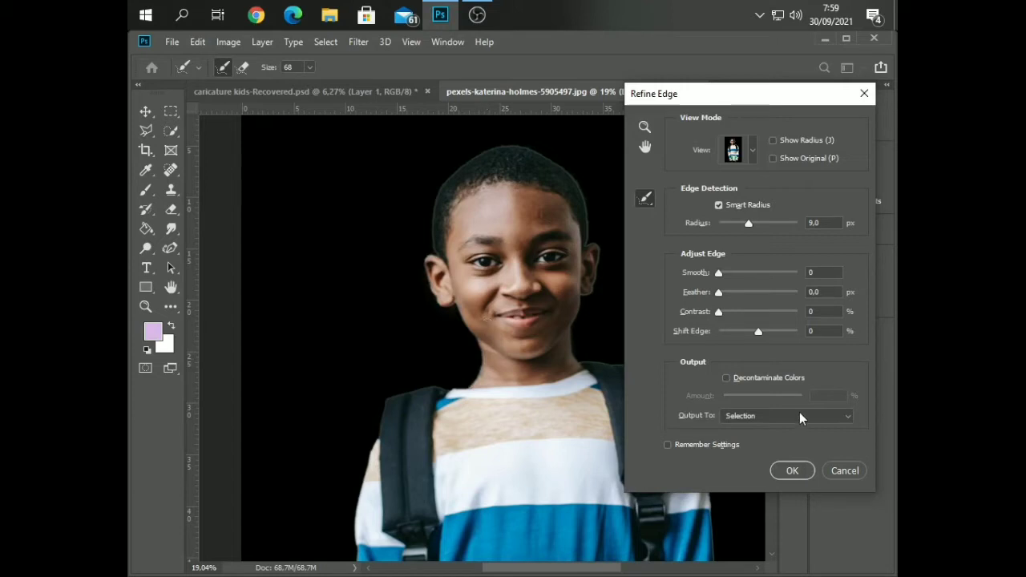
# Enable Decontaminate Colors at 63% and apply the refinement to a new layer with a layer mask
pyautogui.click(752, 380)
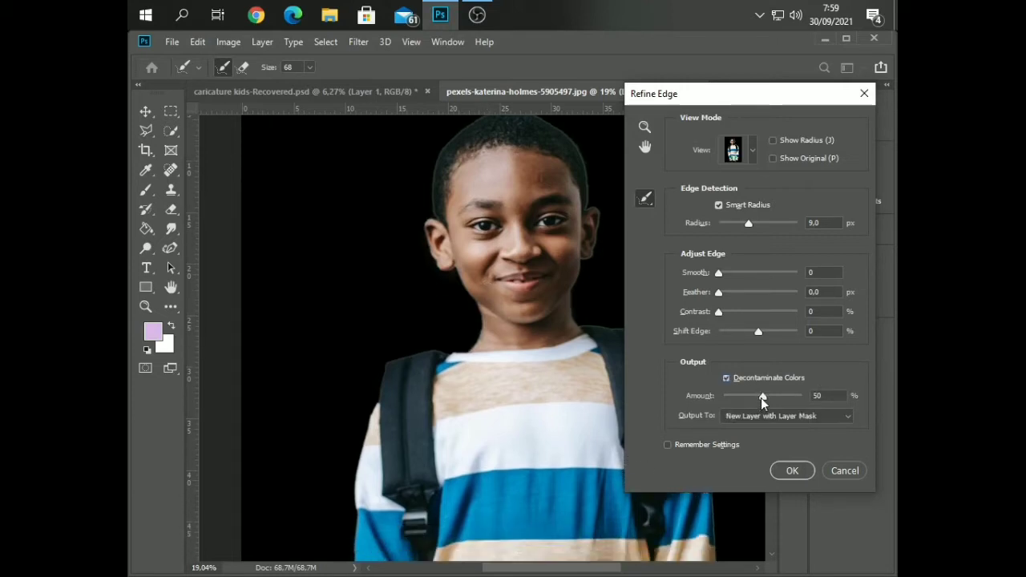
pyautogui.moveTo(762, 399); pyautogui.dragTo(774, 399)
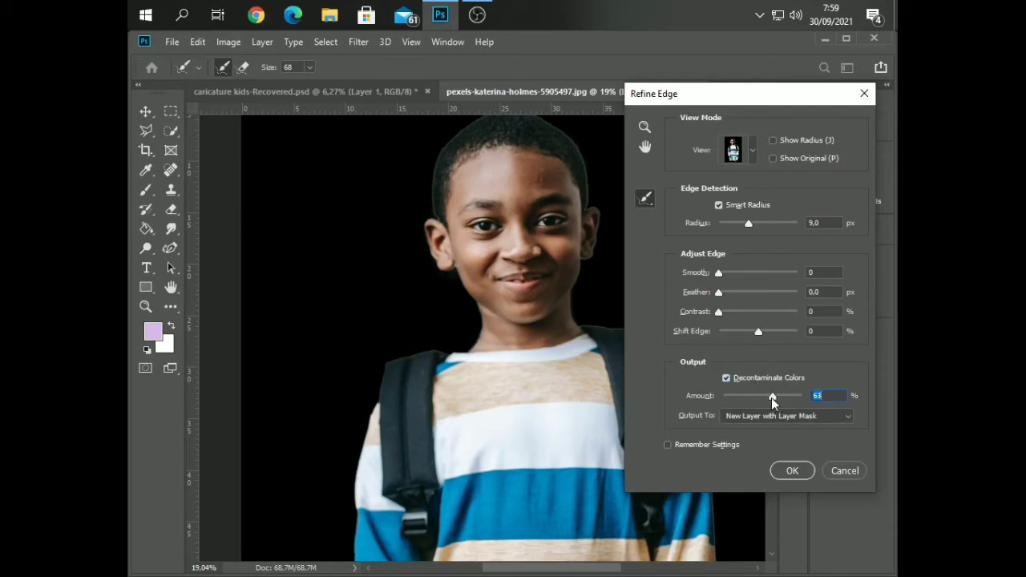
pyautogui.click(801, 472)
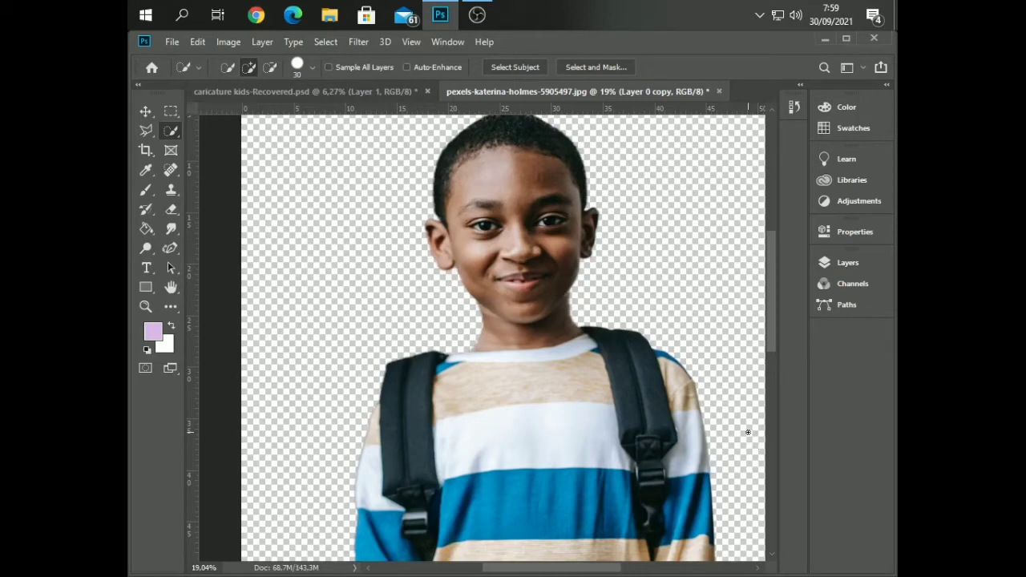
# Duplicate the masked cutout layer of the boy
pyautogui.click(845, 262)
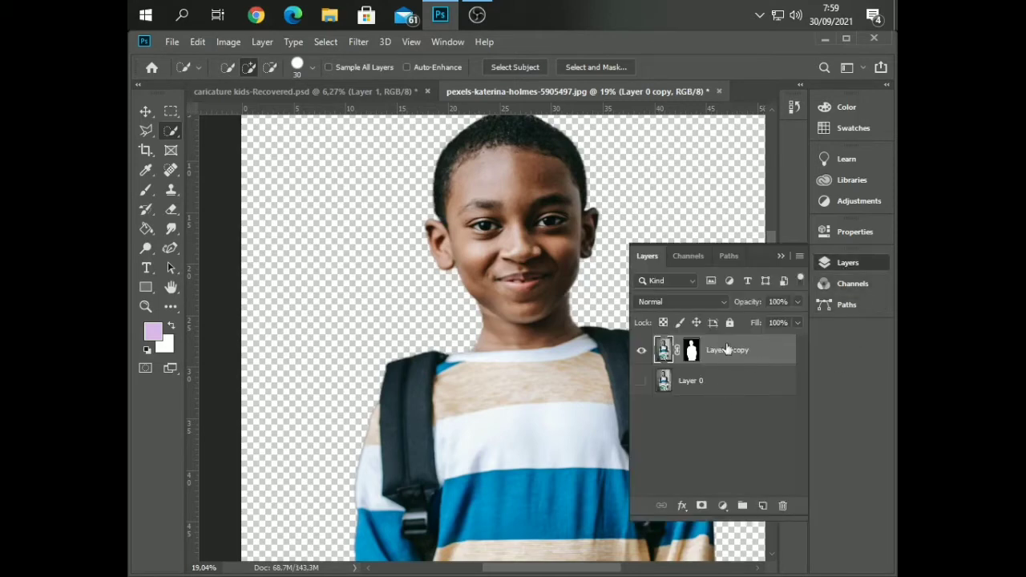
pyautogui.hotkey('ctrl', 'j')
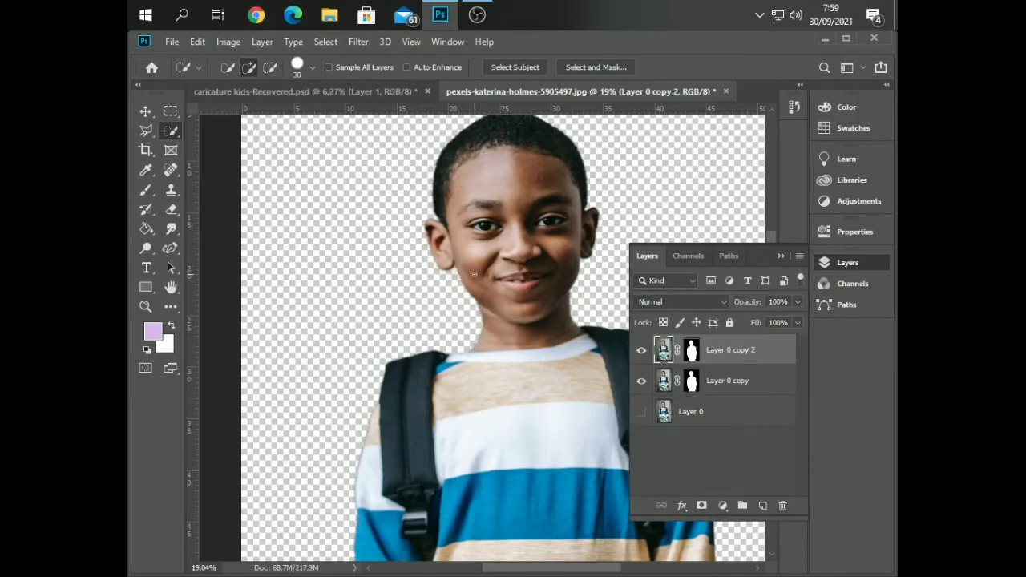
# Convert the two masked cutout layers of the boy into a single Smart Object
pyautogui.scroll(-2, 474, 275)
pyautogui.scroll(4, 568, 279)
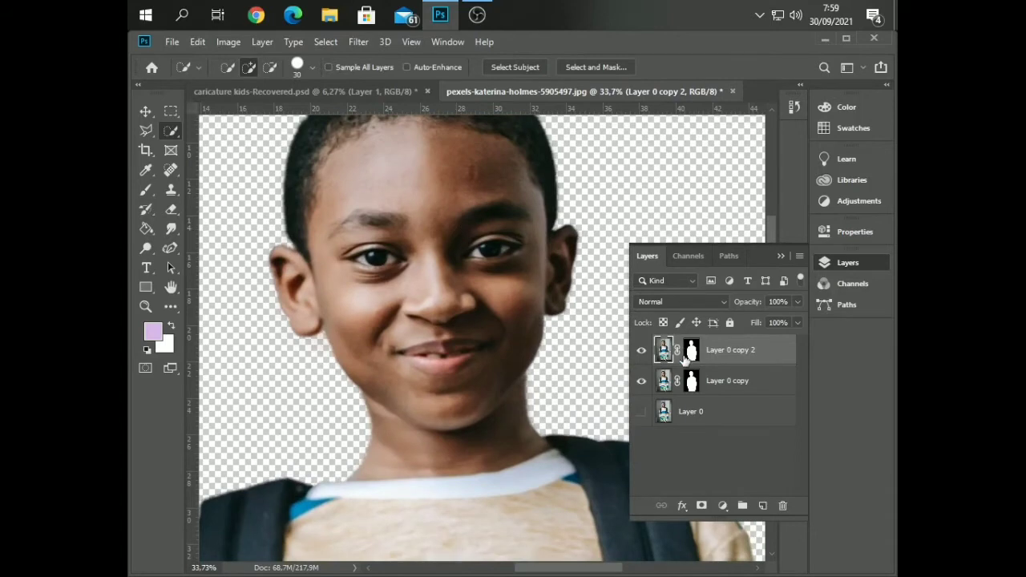
pyautogui.keyDown('shift'); pyautogui.click(724, 381); pyautogui.keyUp('shift')
pyautogui.rightClick(723, 381)
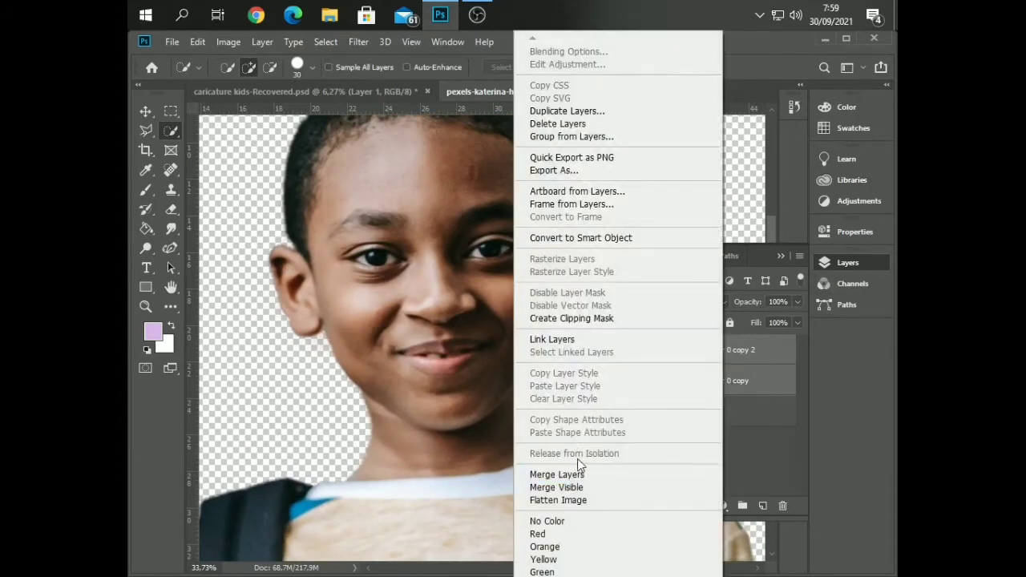
pyautogui.click(594, 239)
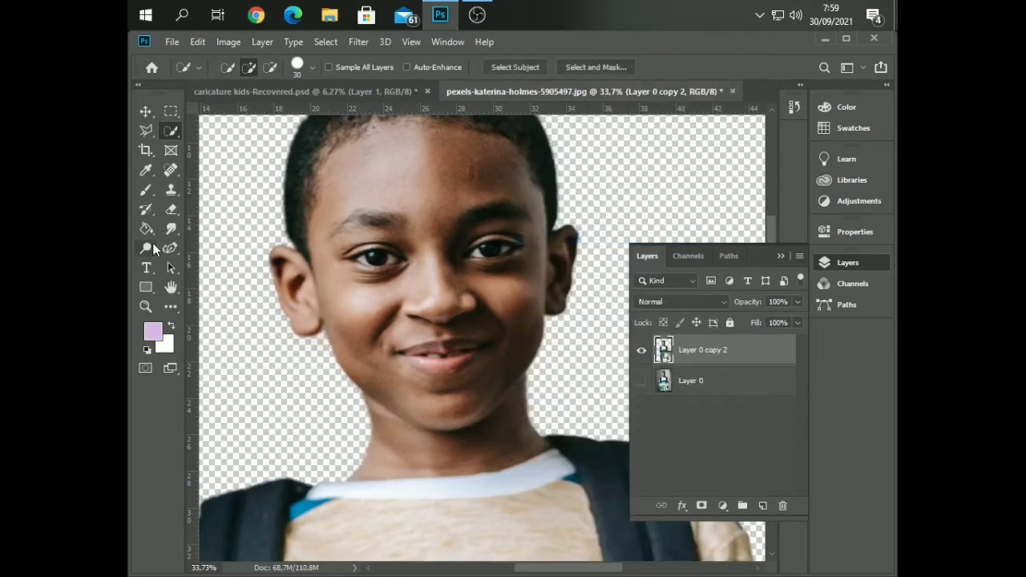
# Choose the Pen tool and rasterize the combined cutout layer
pyautogui.rightClick(167, 252)
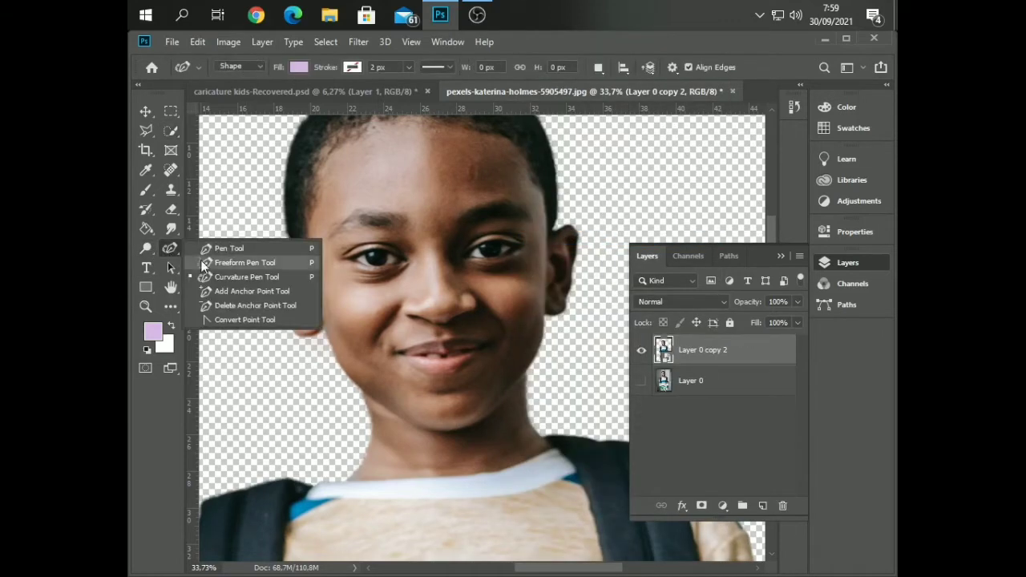
pyautogui.click(215, 252)
pyautogui.rightClick(753, 353)
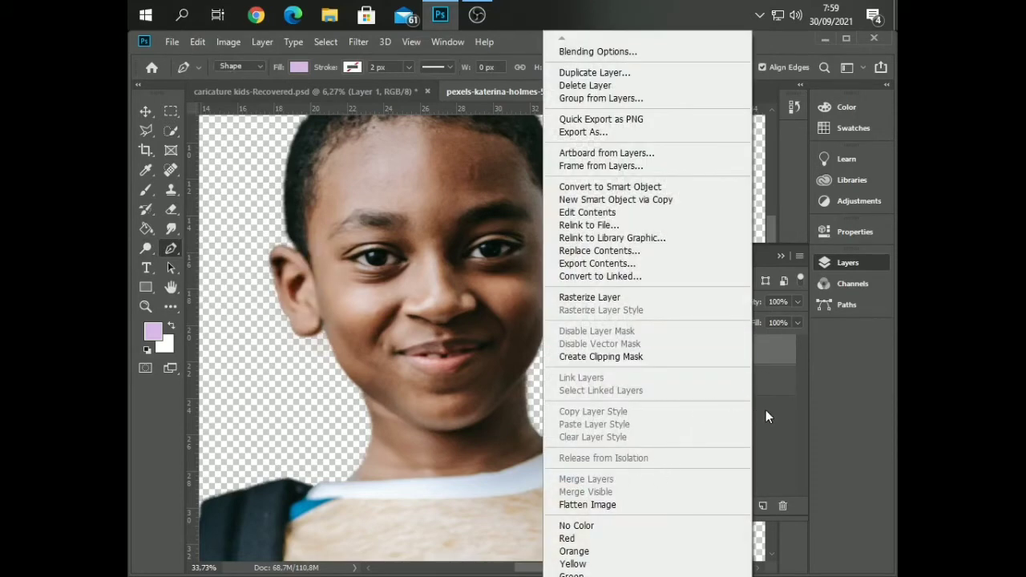
pyautogui.click(603, 297)
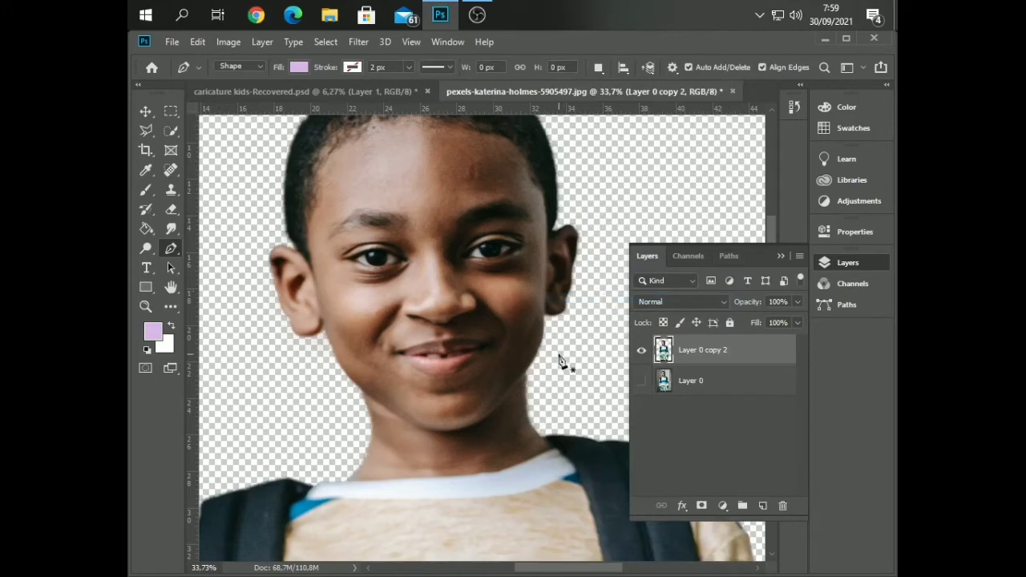
# Try to trace the jawline from the edge of the neck to the chin with the Pen tool
pyautogui.scroll(5, 502, 418)
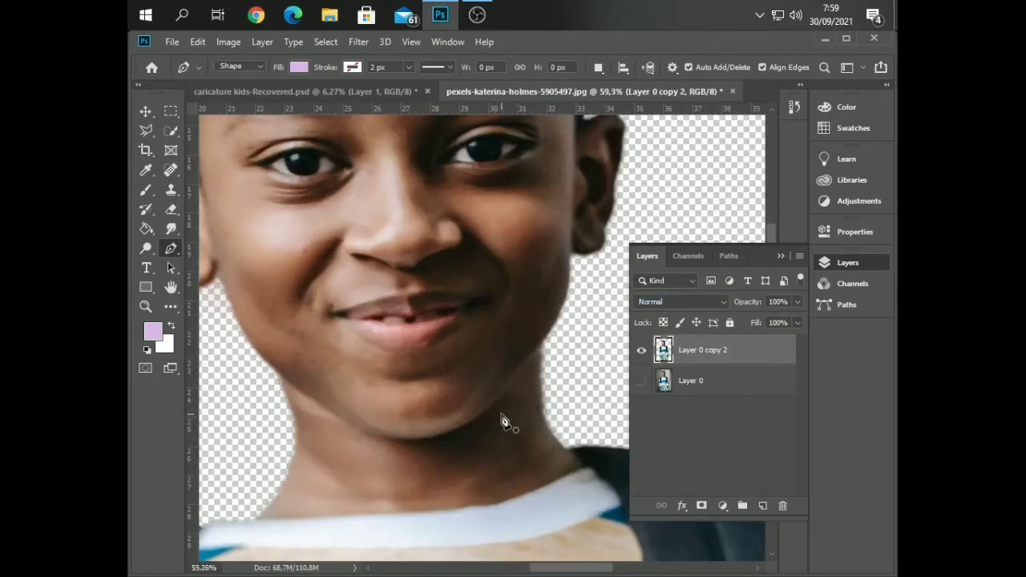
pyautogui.scroll(1, 503, 419)
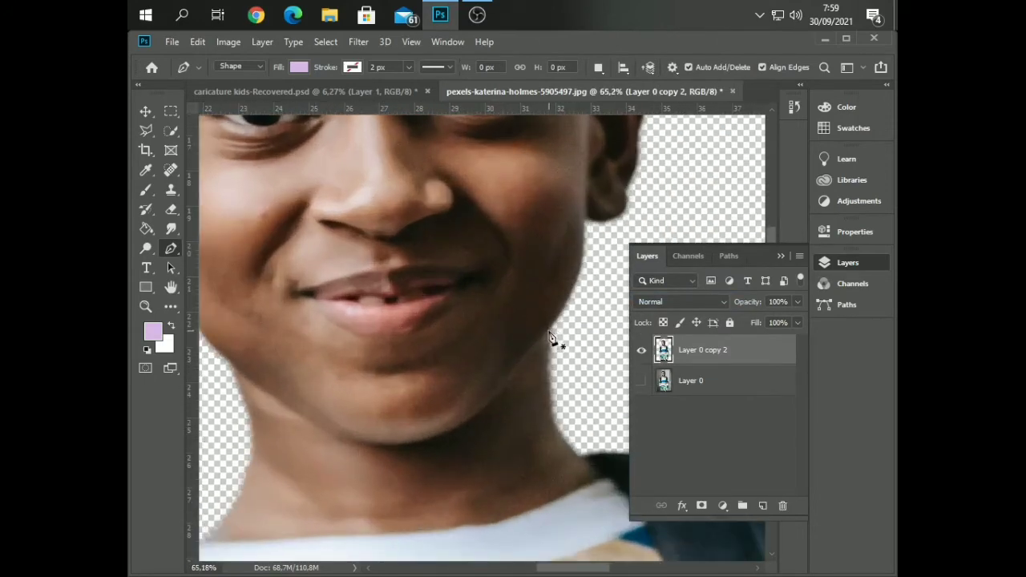
pyautogui.click(549, 330)
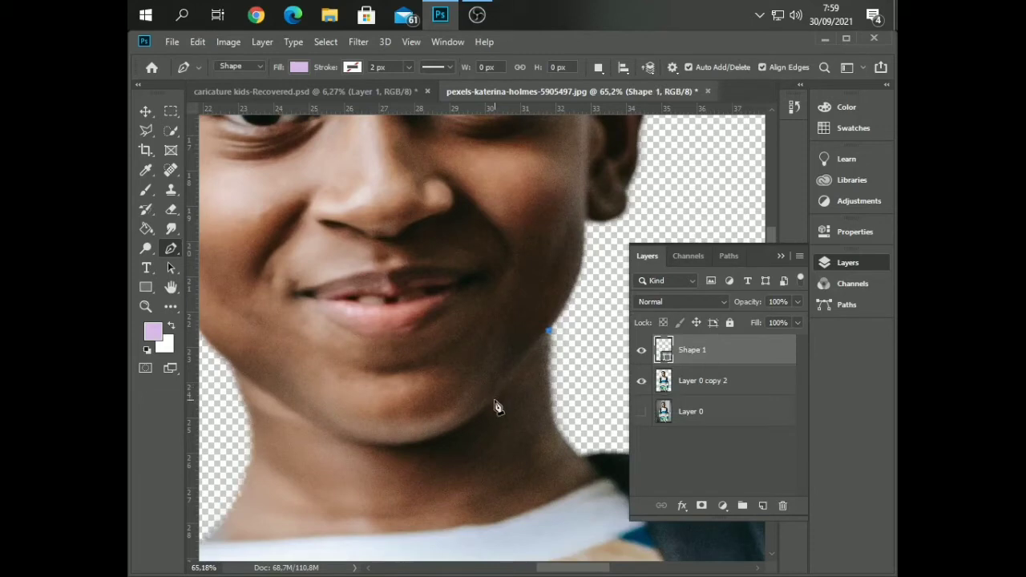
pyautogui.click(495, 399)
pyautogui.click(431, 440)
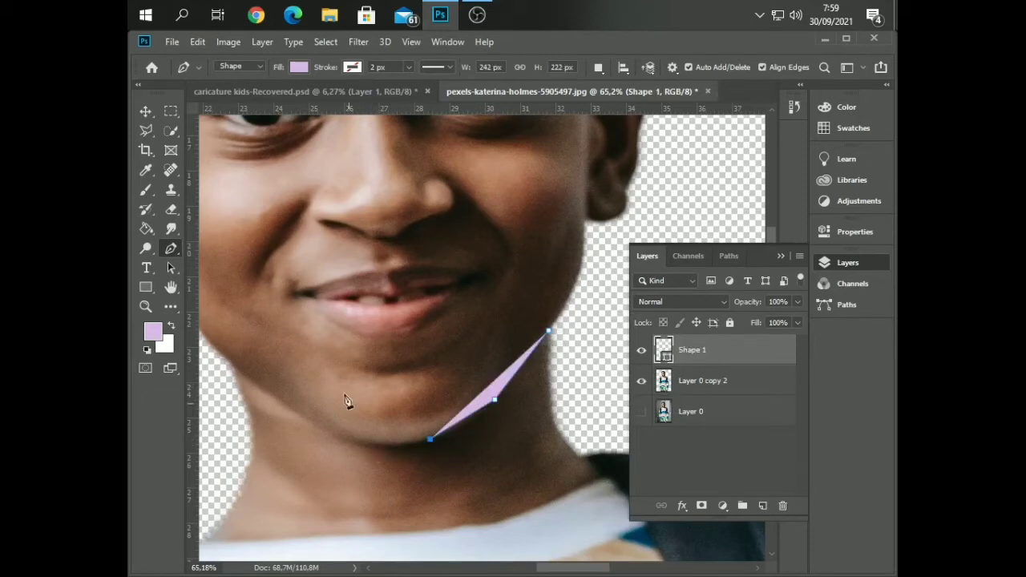
# Undo the straight path points and retrace the jawline from the neck edge to under the chin with the Curvature Pen tool
pyautogui.rightClick(169, 251)
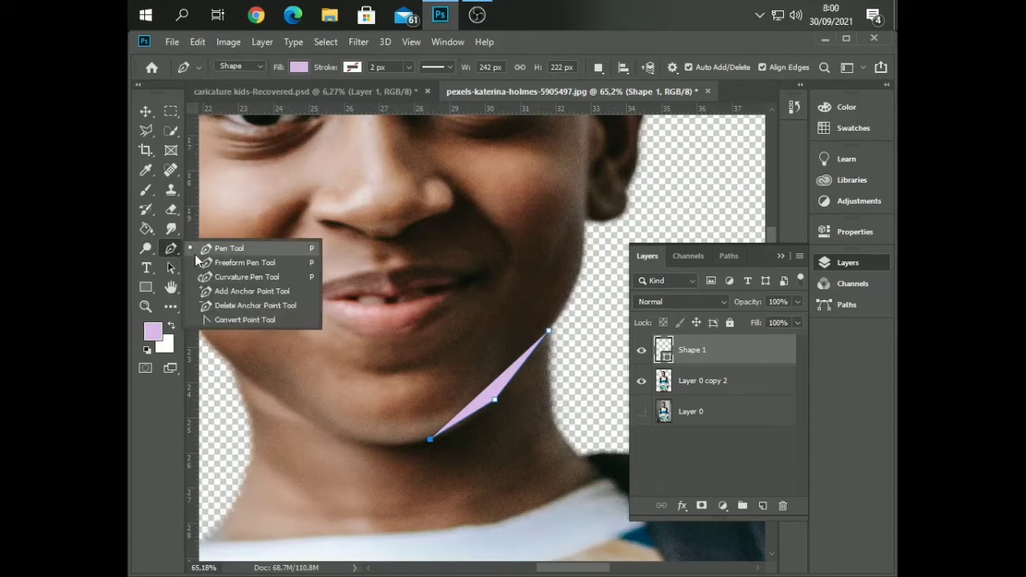
pyautogui.click(233, 276)
pyautogui.hotkey('ctrl', 'z')
pyautogui.hotkey('ctrl', 'z')
pyautogui.hotkey('ctrl', 'z')
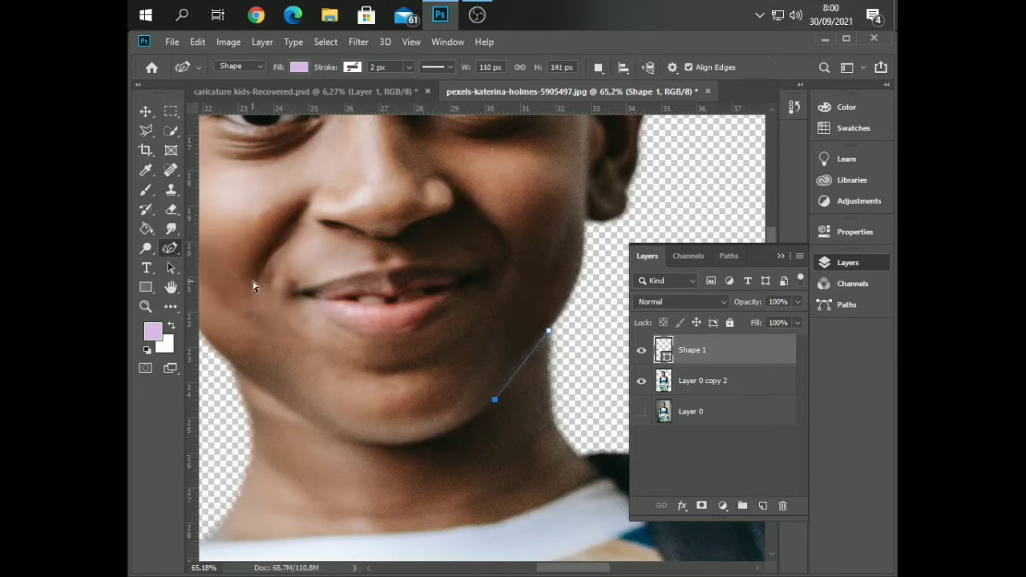
pyautogui.click(550, 330)
pyautogui.click(494, 398)
pyautogui.click(427, 438)
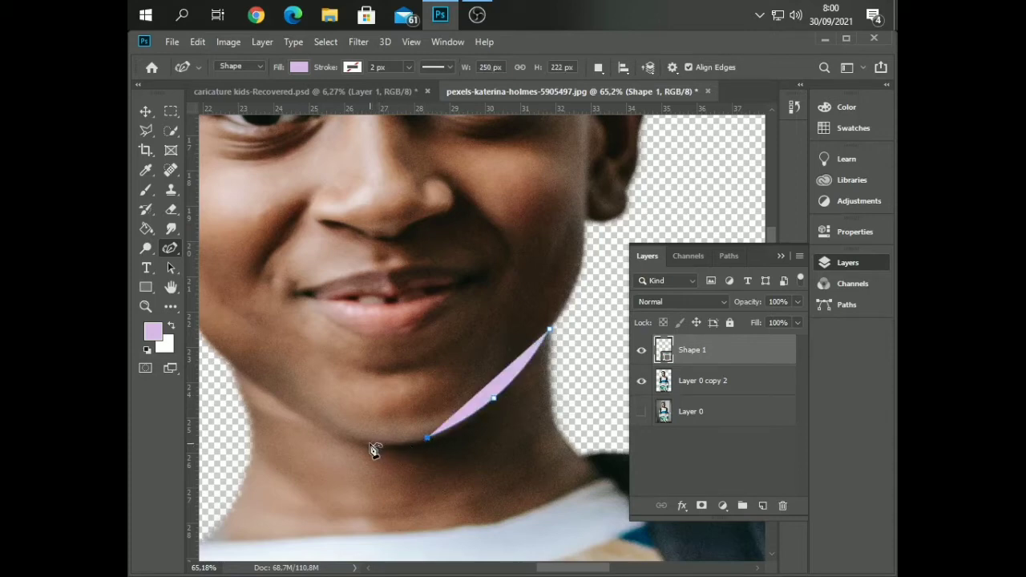
pyautogui.click(368, 443)
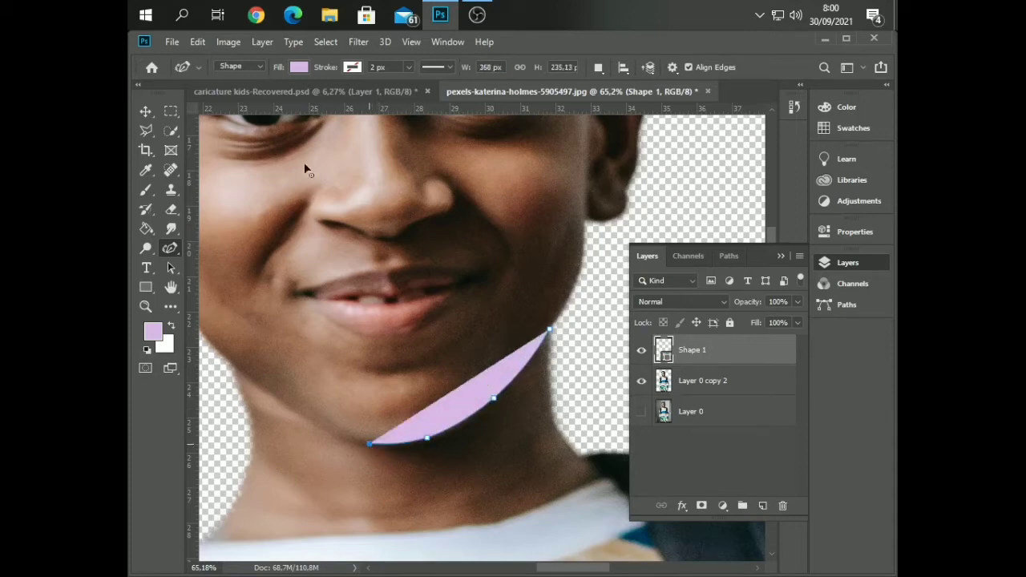
# Set the fill of the jawline shape to No Color
pyautogui.click(296, 68)
pyautogui.click(234, 95)
pyautogui.click(309, 68)
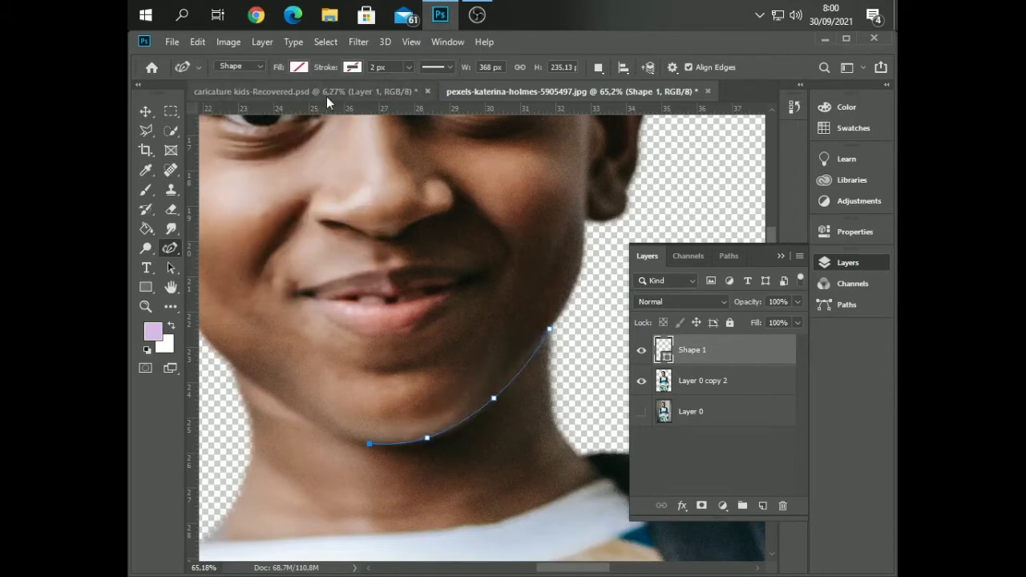
# Extend the curved path from under the chin along the jaw toward the left side of the face
pyautogui.hscroll(-4, 300, 346)
pyautogui.scroll(2, 401, 437)
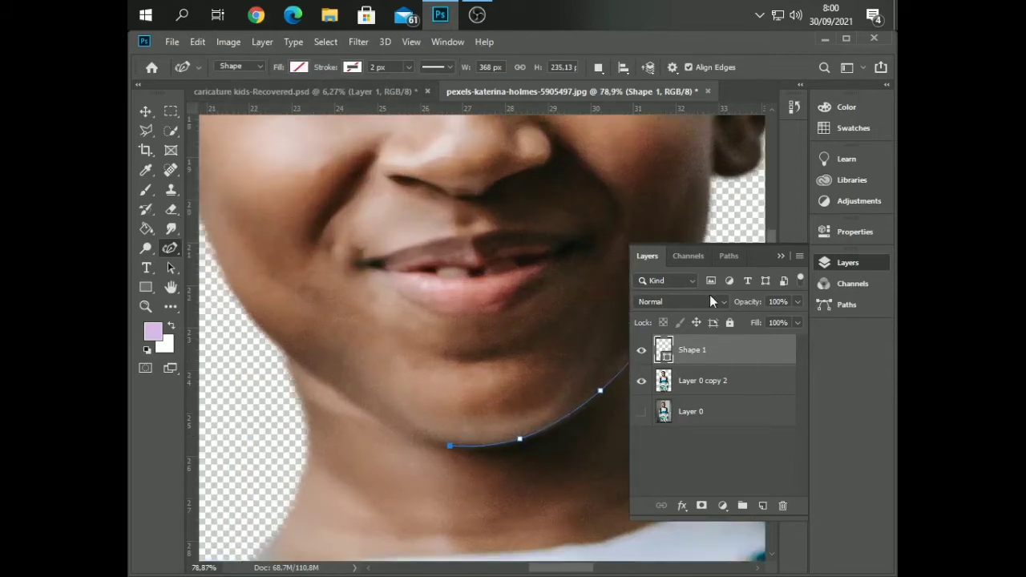
pyautogui.click(781, 258)
pyautogui.scroll(2, 442, 451)
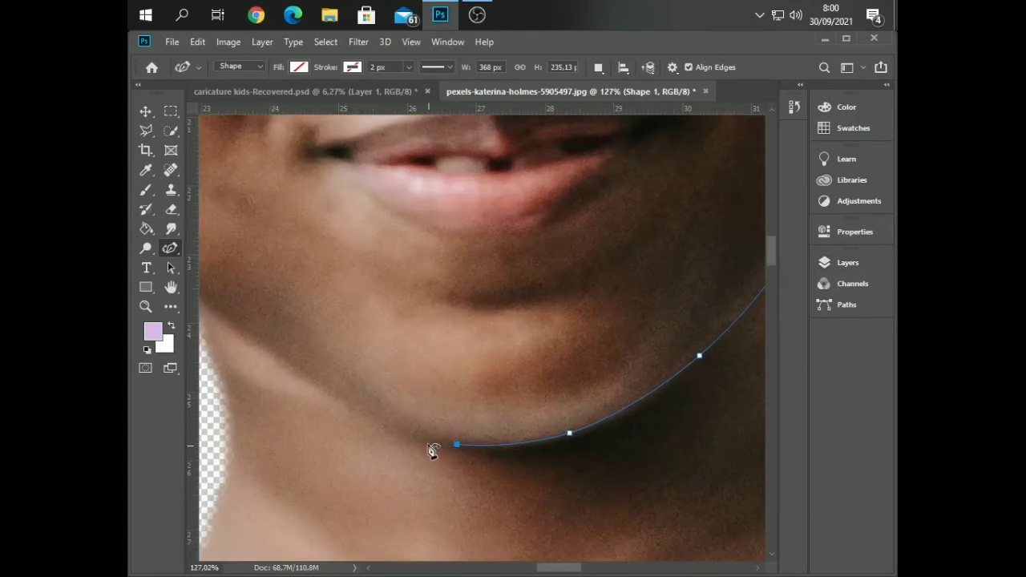
pyautogui.click(372, 410)
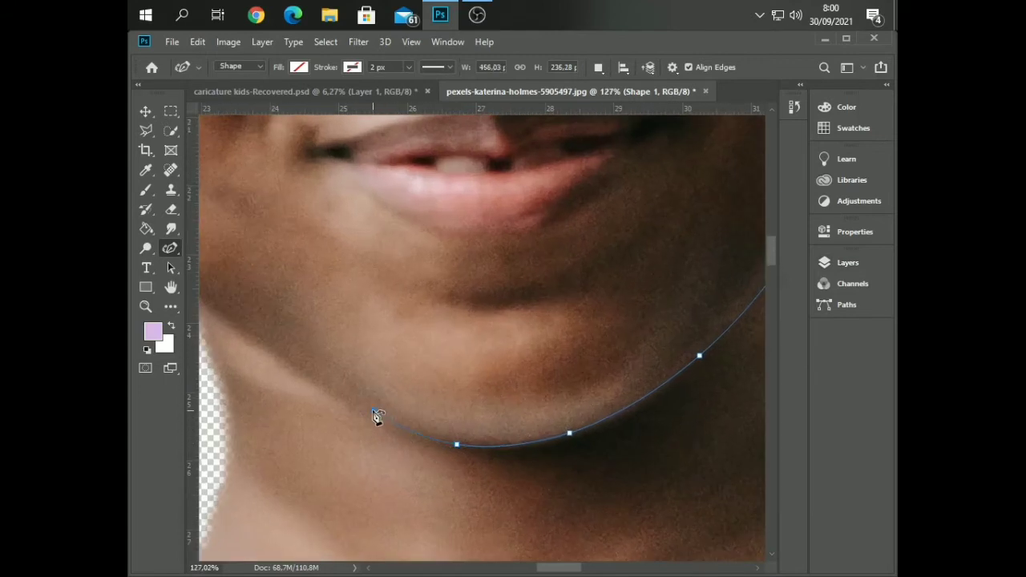
pyautogui.click(218, 313)
pyautogui.hscroll(-3, 232, 312)
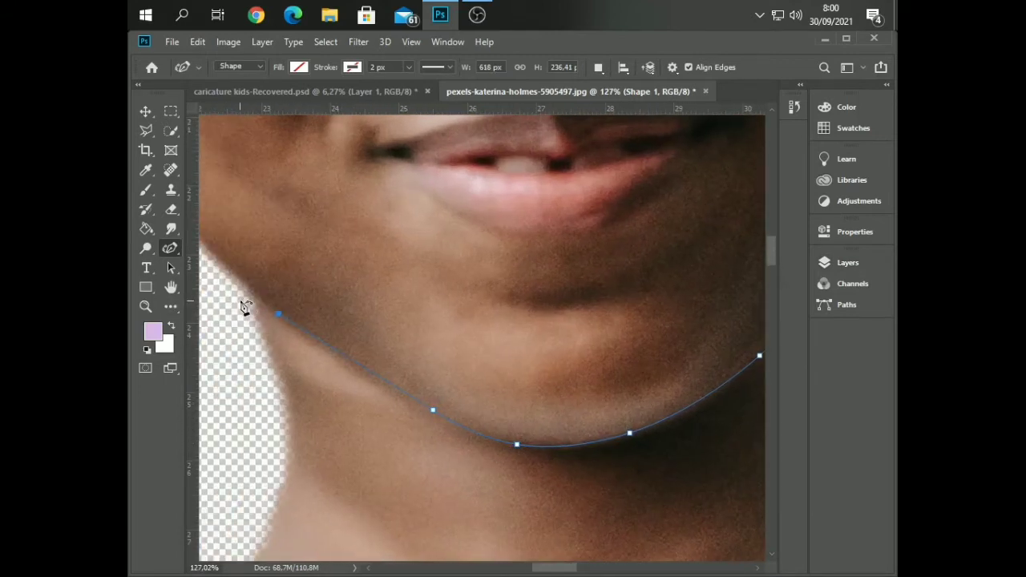
# Add anchor points where the left jaw meets the neck and adjust the curve to follow the jaw edge
pyautogui.click(247, 288)
pyautogui.click(219, 286)
pyautogui.click(230, 276)
pyautogui.scroll(5, 232, 299)
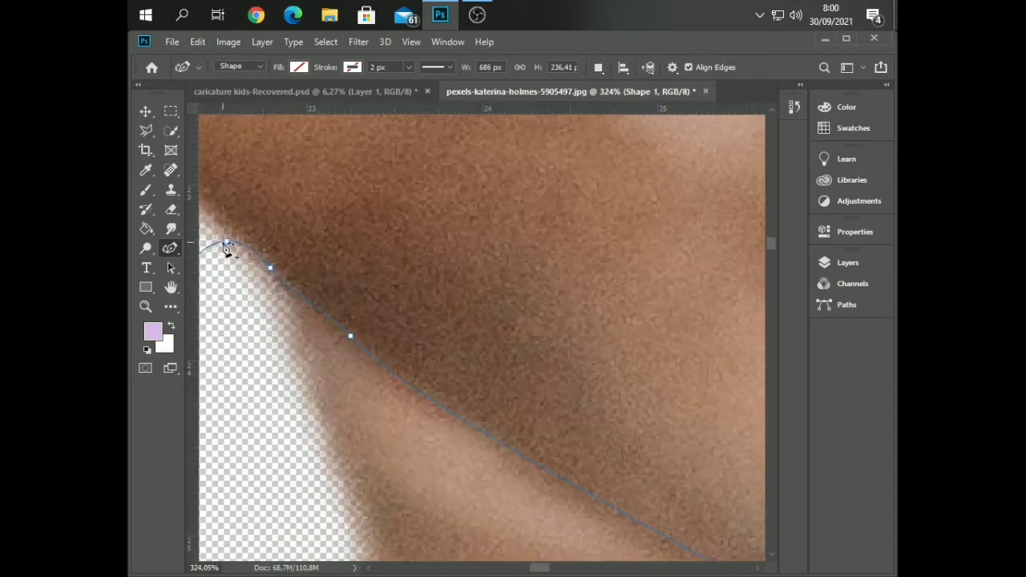
pyautogui.moveTo(241, 249); pyautogui.dragTo(260, 261)
pyautogui.scroll(-8, 240, 327)
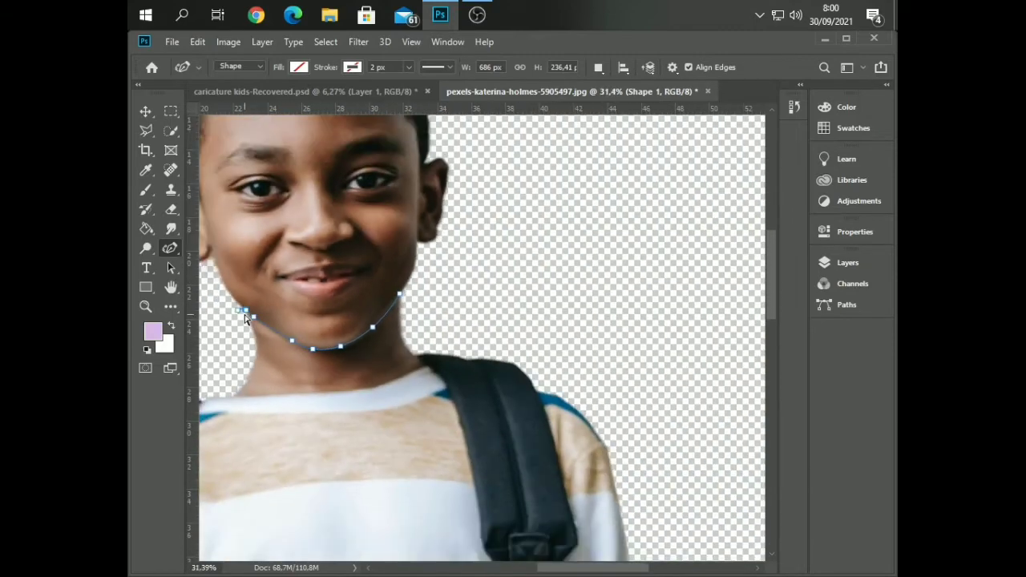
# Continue the path outside the left ear and up the left side of the head, leaving clear space around it
pyautogui.hscroll(-3, 245, 314)
pyautogui.click(251, 279)
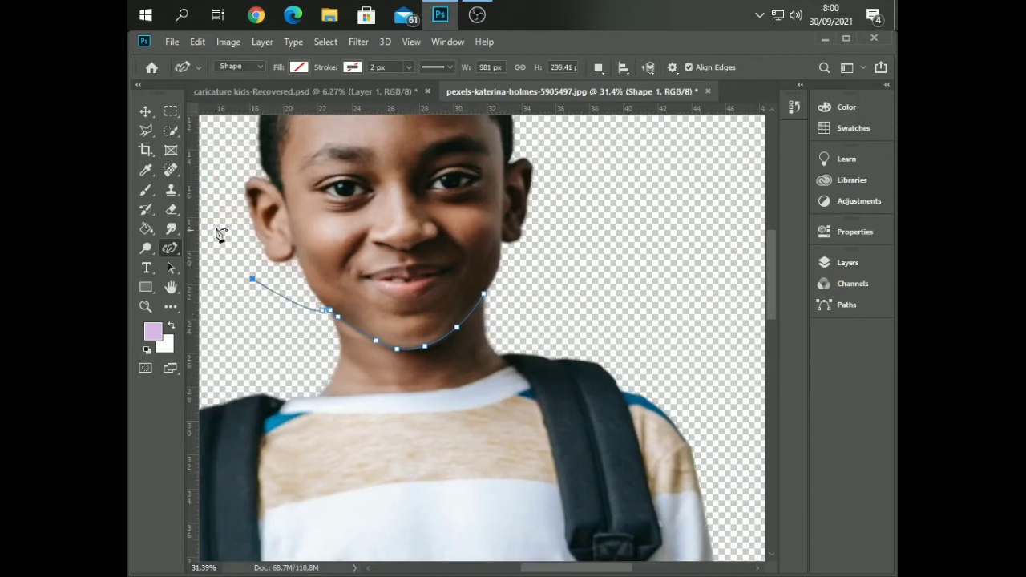
pyautogui.click(215, 227)
pyautogui.click(218, 193)
pyautogui.click(225, 129)
pyautogui.scroll(-2, 278, 145)
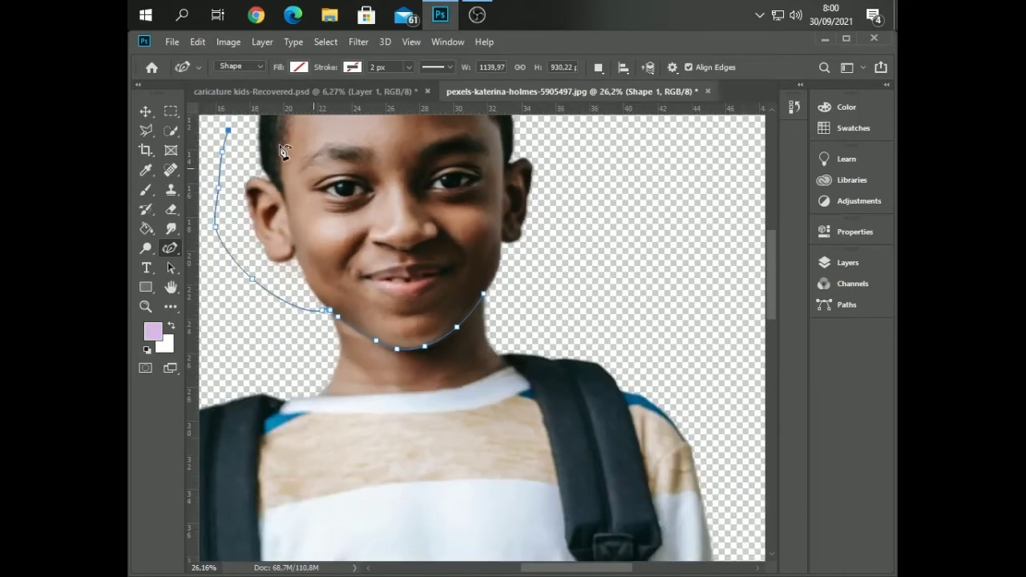
# Carry the path around the upper left of the hair and over the top of the head
pyautogui.scroll(5, 278, 152)
pyautogui.click(255, 152)
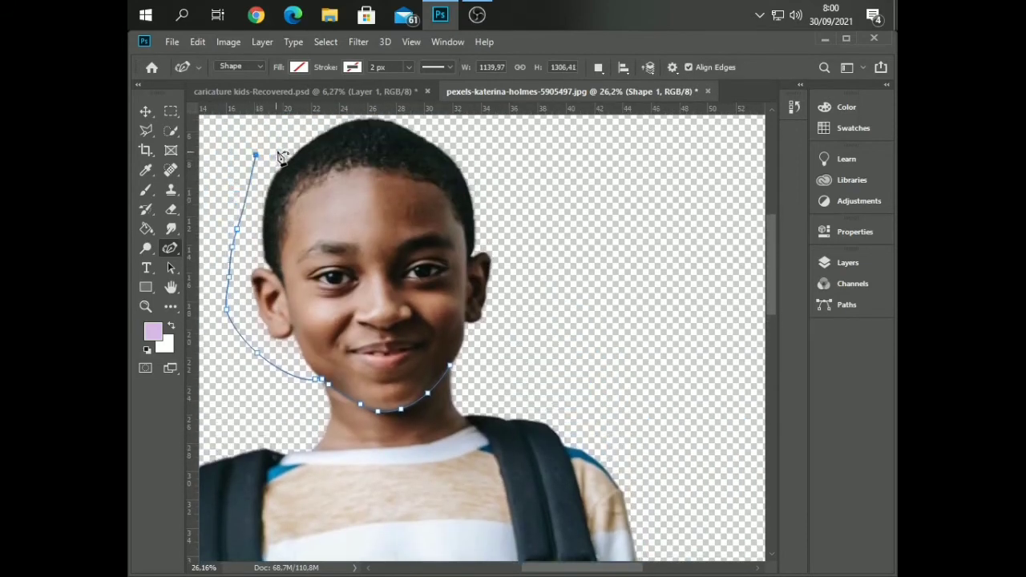
pyautogui.click(290, 139)
pyautogui.click(316, 128)
pyautogui.scroll(1, 376, 133)
pyautogui.click(388, 135)
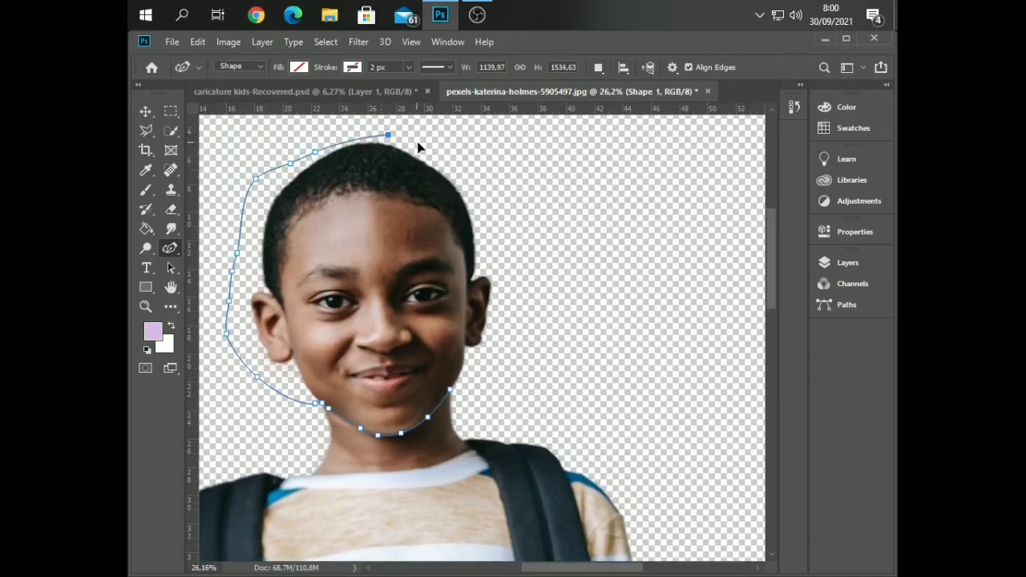
# Run the path down the right side of the head, around the ear, and back toward the jaw
pyautogui.click(424, 146)
pyautogui.click(445, 159)
pyautogui.click(477, 193)
pyautogui.click(499, 229)
pyautogui.click(514, 264)
pyautogui.click(513, 303)
pyautogui.click(503, 328)
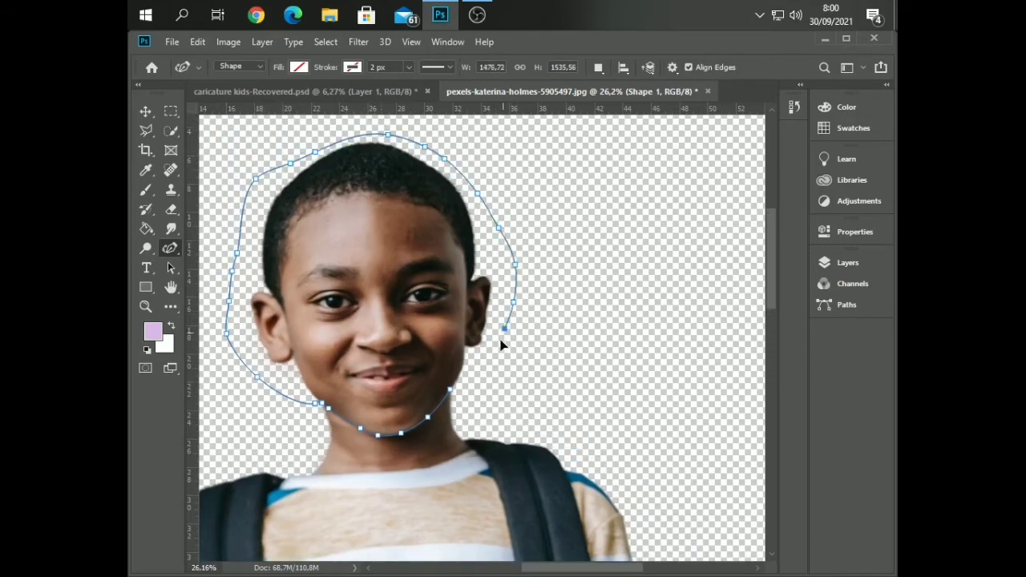
pyautogui.click(481, 384)
pyautogui.click(474, 388)
# Close the head path at its starting point on the right jaw and adjust the curve there
pyautogui.scroll(5, 488, 413)
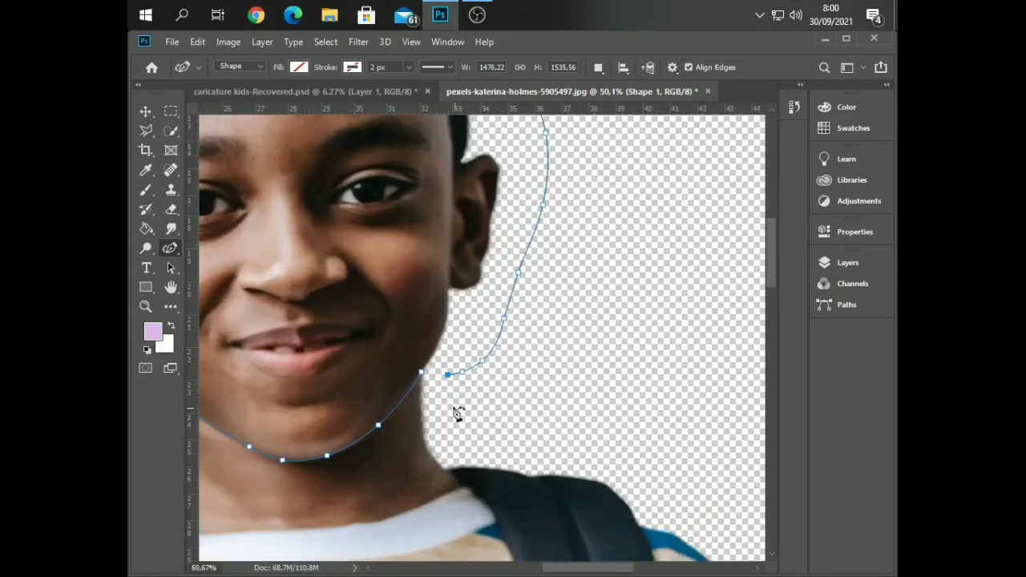
pyautogui.click(417, 365)
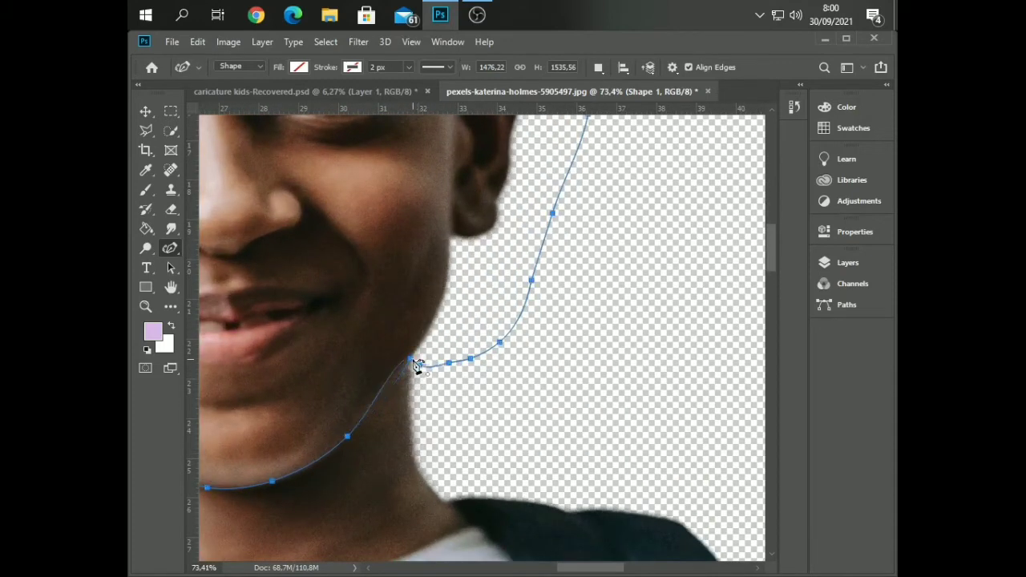
pyautogui.scroll(3, 422, 377)
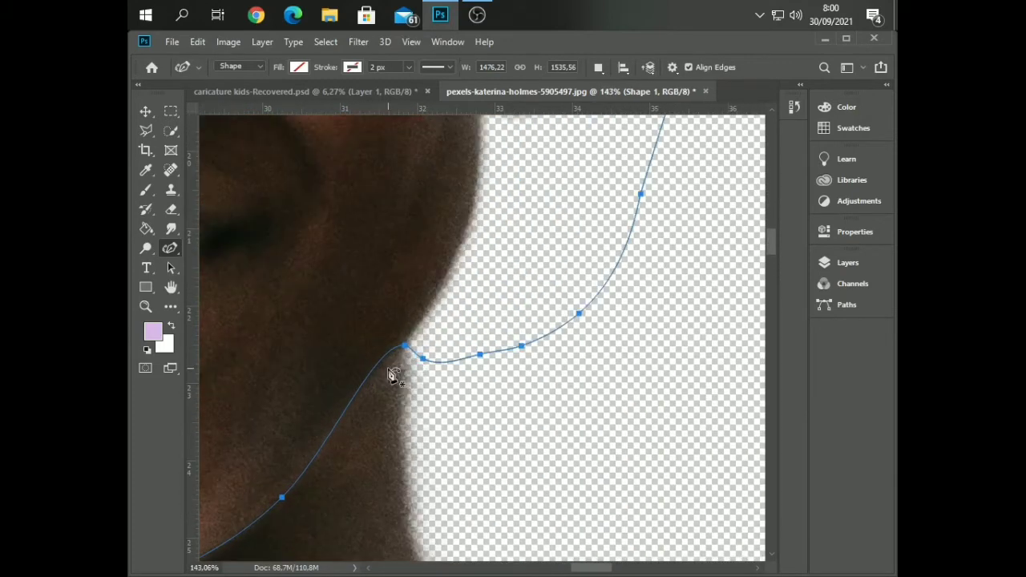
pyautogui.click(394, 350)
pyautogui.moveTo(394, 350); pyautogui.dragTo(397, 350)
pyautogui.scroll(-6, 385, 417)
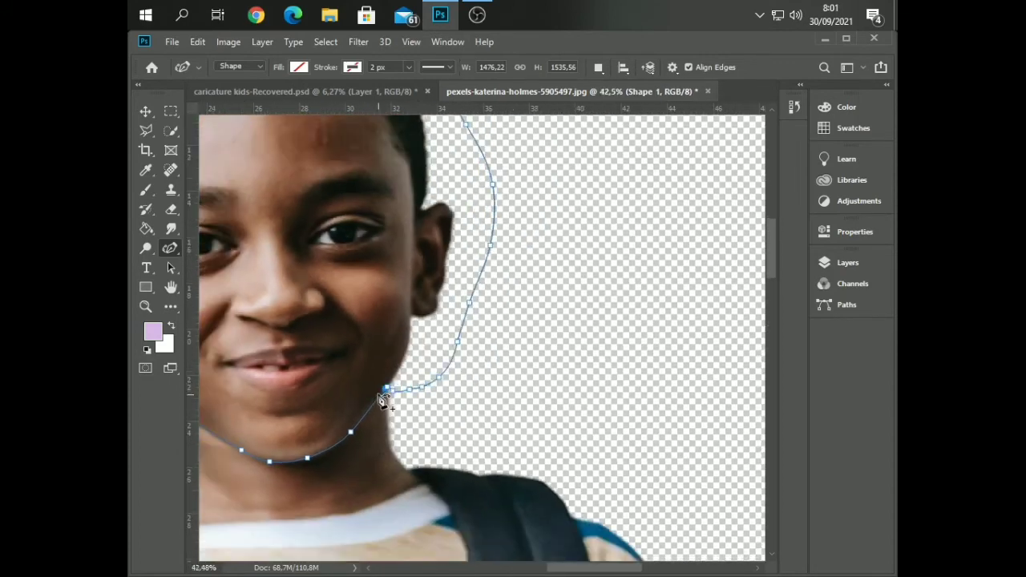
# Make a new anti-aliased selection from the closed head path with a feather radius of 0 pixels
pyautogui.scroll(-4, 383, 401)
pyautogui.rightClick(334, 343)
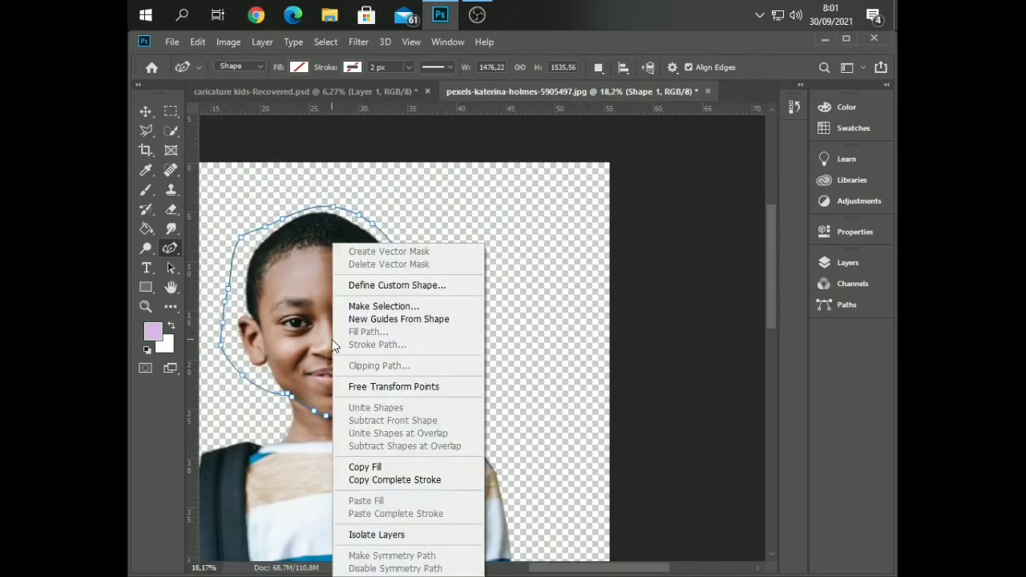
pyautogui.click(376, 306)
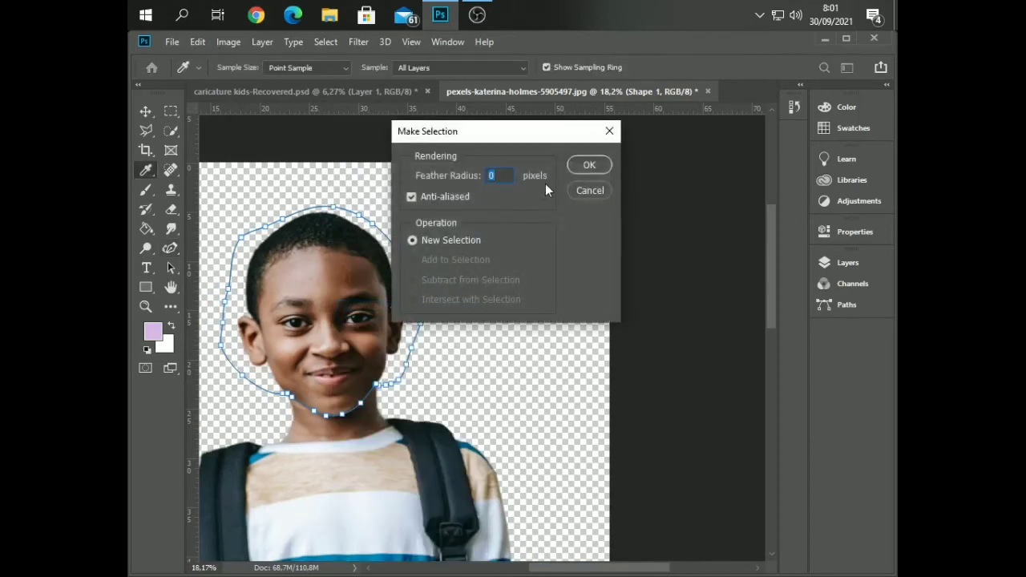
pyautogui.click(577, 162)
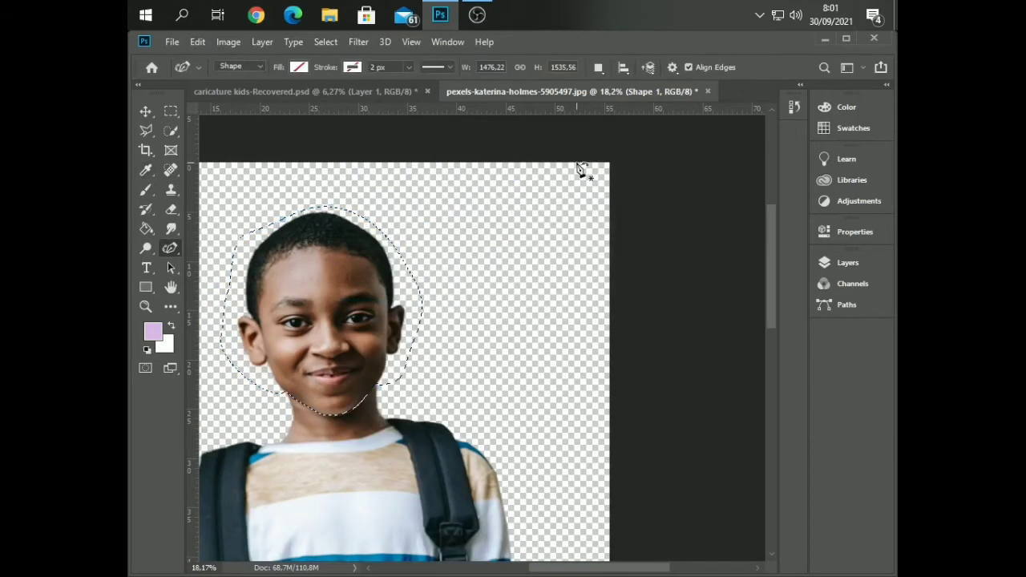
# Duplicate the active shape layer while the head selection is active, and show the layer list
pyautogui.rightClick(379, 270)
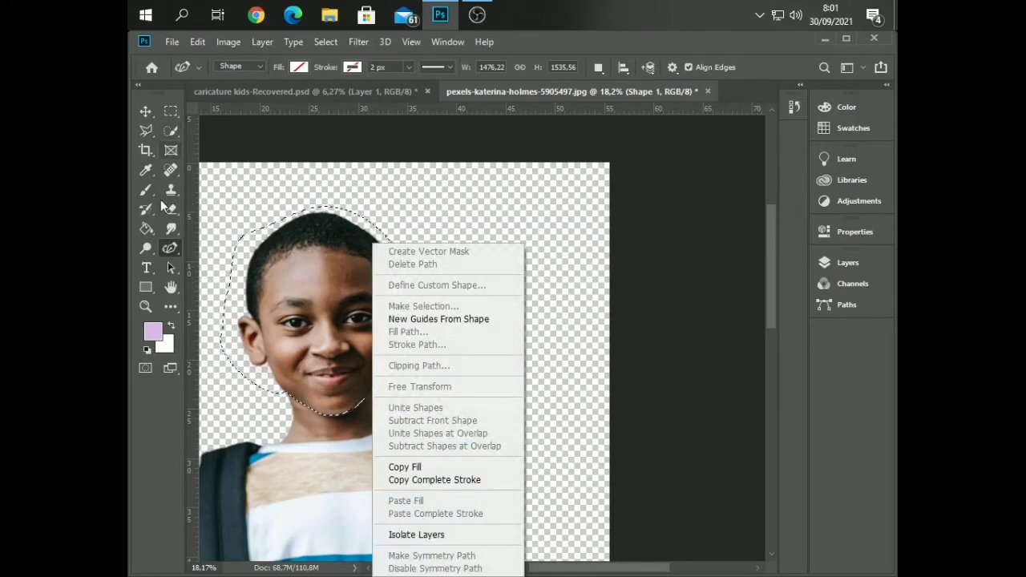
pyautogui.click(168, 249)
pyautogui.hotkey('ctrl', 'j')
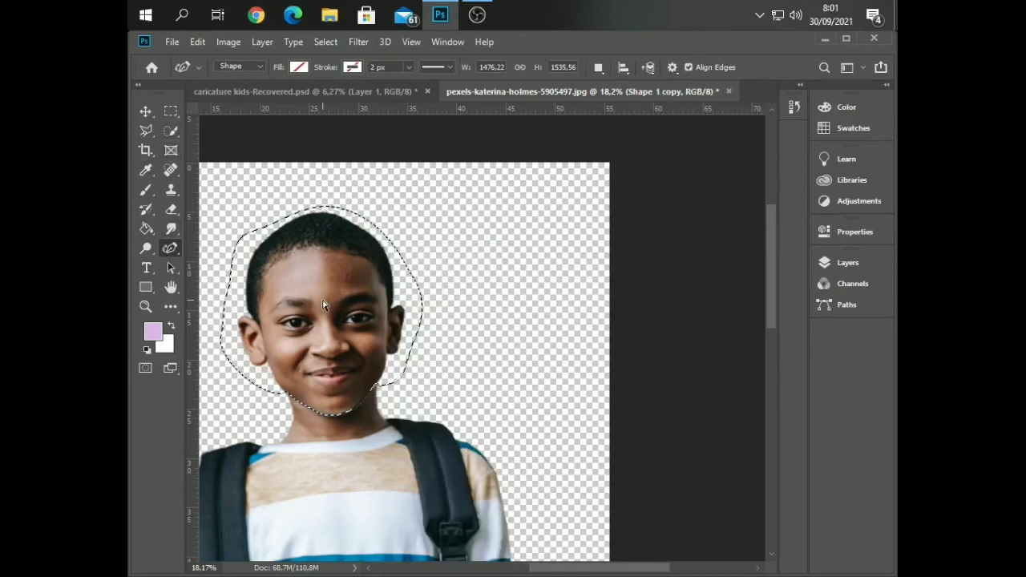
pyautogui.click(840, 262)
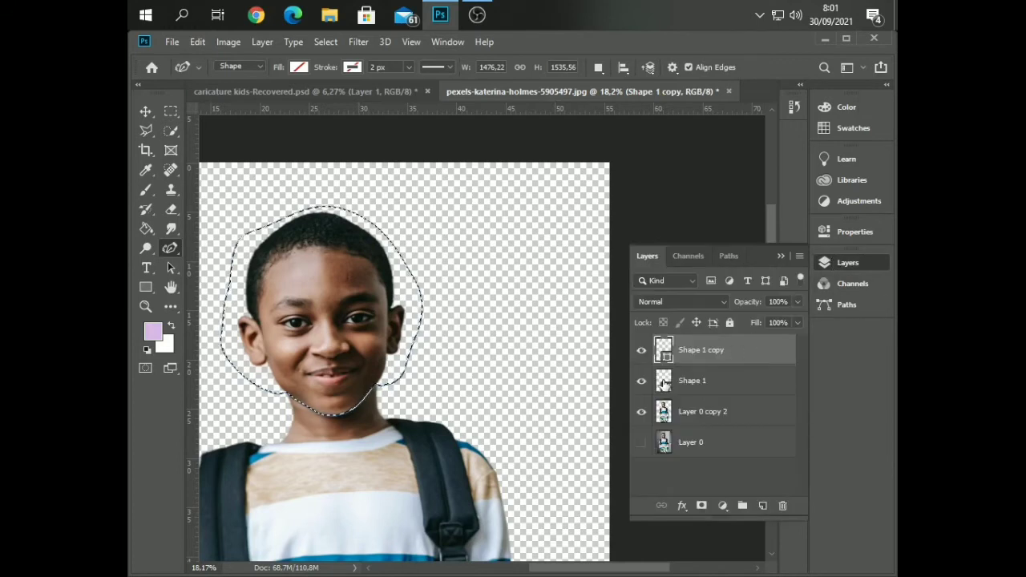
# Delete the duplicated shape layer and copy the selected head from Layer 0 copy 2 onto a new layer
pyautogui.press('Delete')
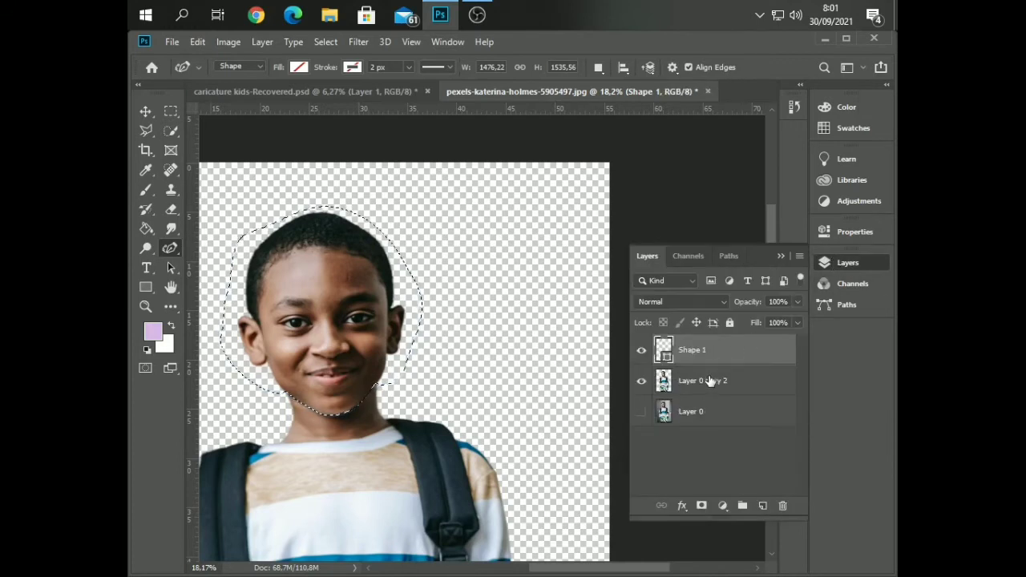
pyautogui.click(710, 380)
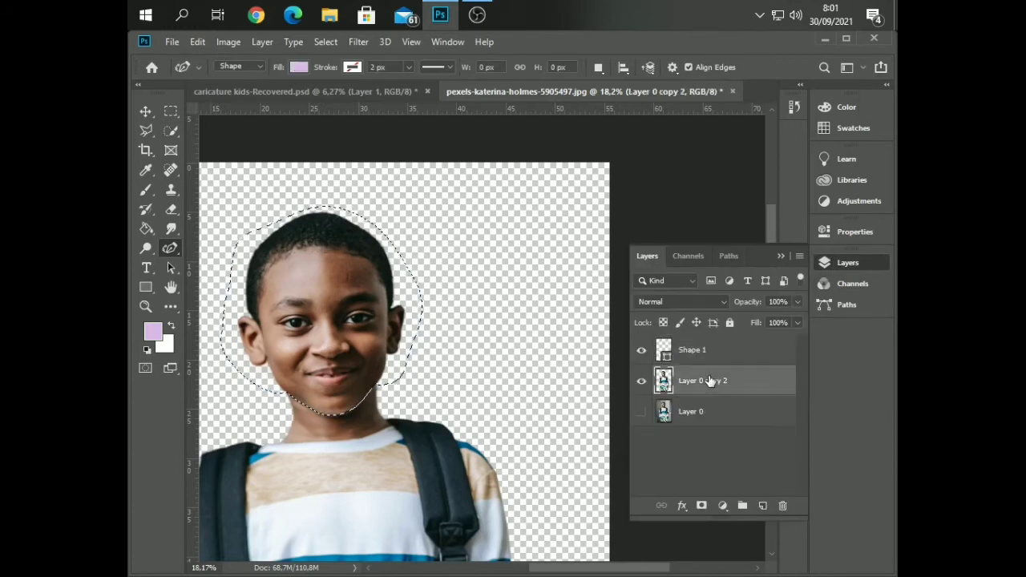
pyautogui.hotkey('ctrl', 'j')
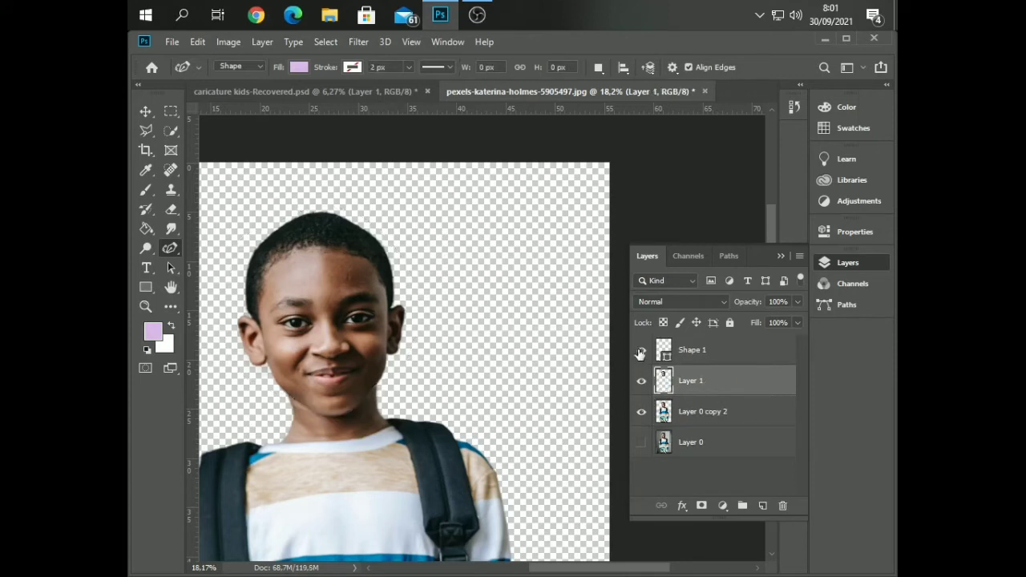
# Hide the Shape 1 layer and toggle Layer 0 copy 2 off and on to check the isolated head
pyautogui.click(641, 351)
pyautogui.click(642, 413)
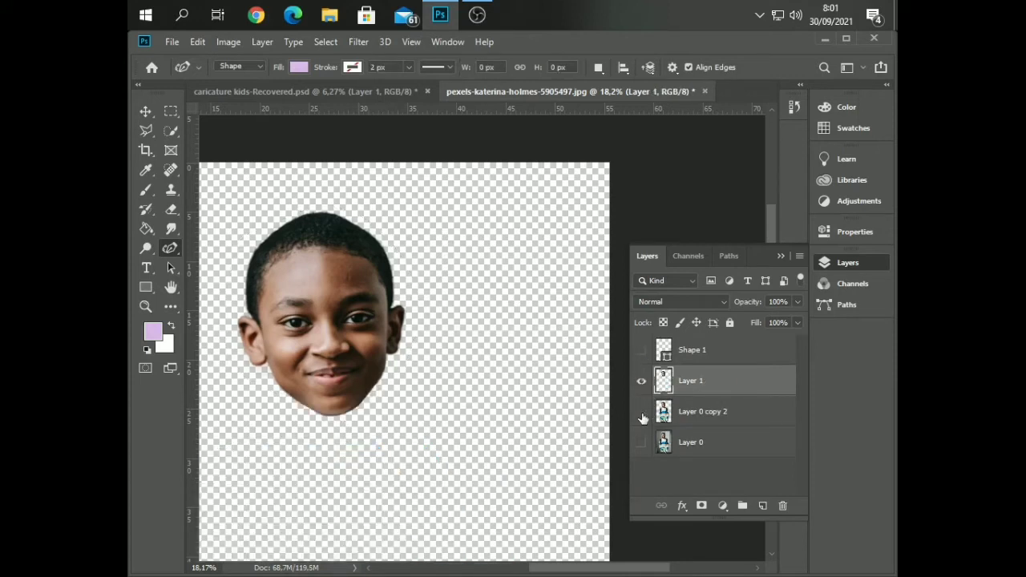
pyautogui.click(641, 413)
pyautogui.click(641, 413)
pyautogui.click(642, 412)
# Scale the body on Layer 0 copy 2 to about 84.5% width and 85.6% height, centred horizontally at the canvas's lower edge
pyautogui.scroll(-3, 421, 378)
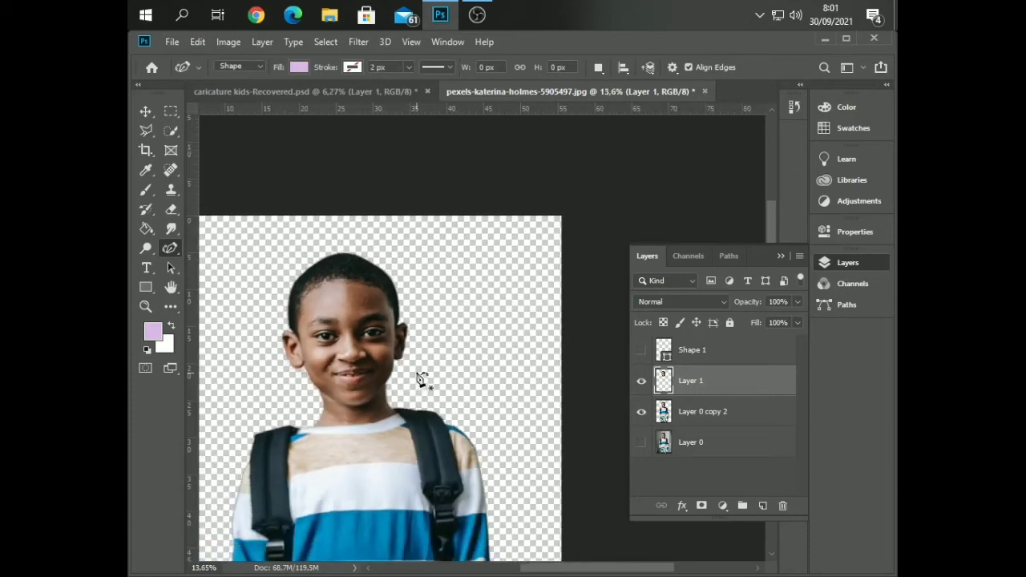
pyautogui.scroll(-2, 420, 378)
pyautogui.click(145, 111)
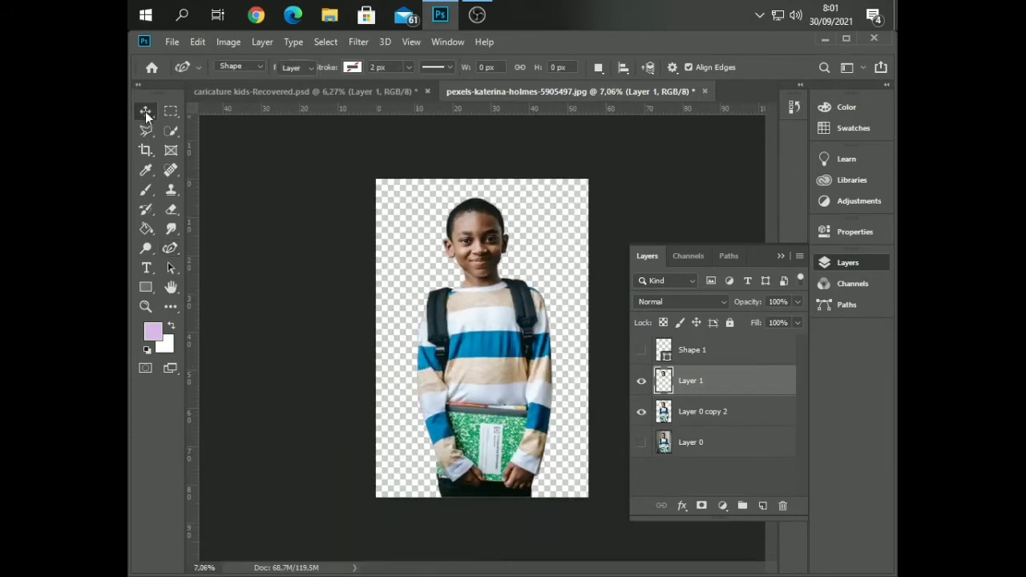
pyautogui.click(707, 411)
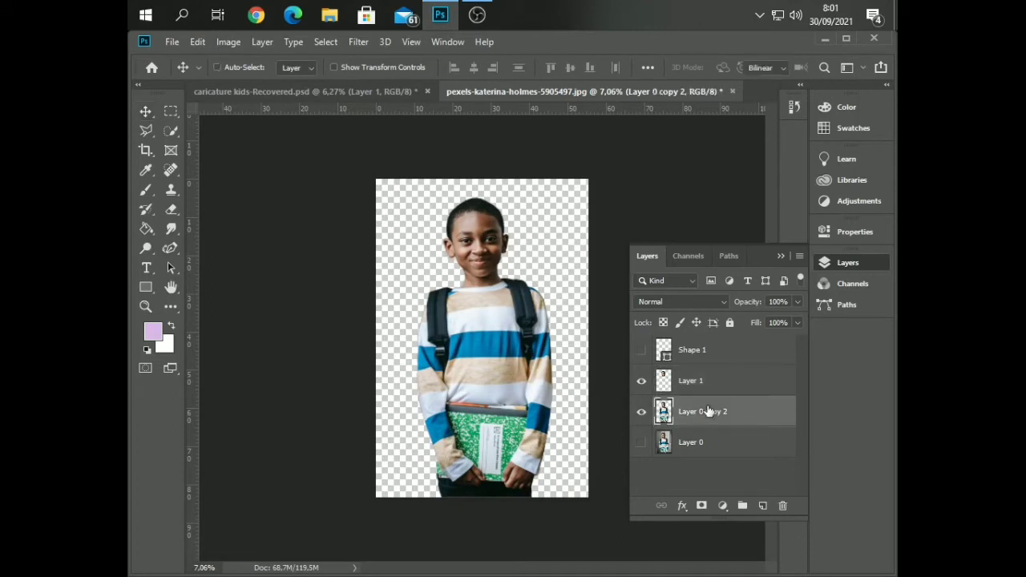
pyautogui.hotkey('ctrl', 't')
pyautogui.moveTo(554, 201); pyautogui.dragTo(532, 239)
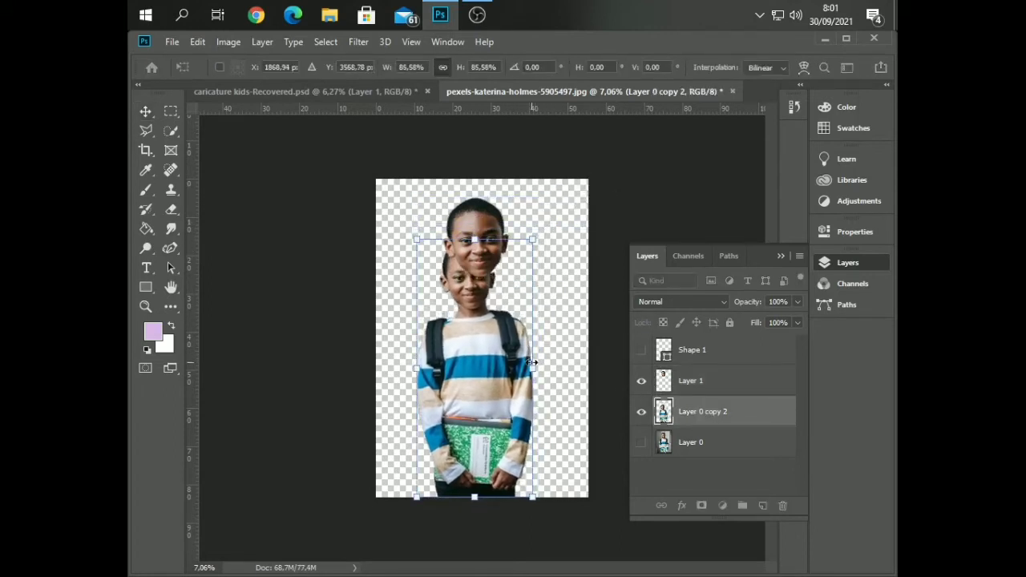
pyautogui.moveTo(533, 364); pyautogui.dragTo(515, 369)
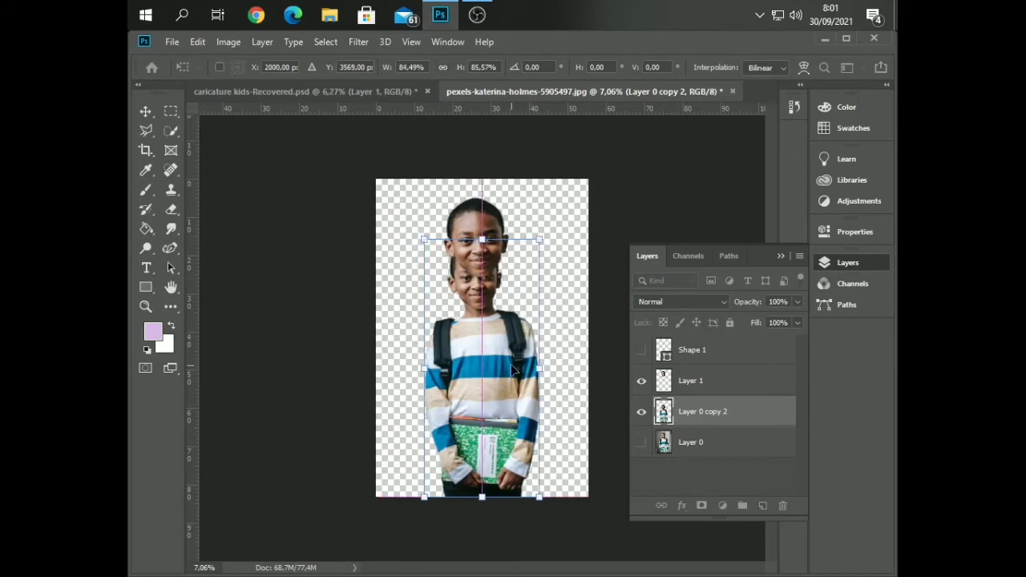
pyautogui.press('Return')
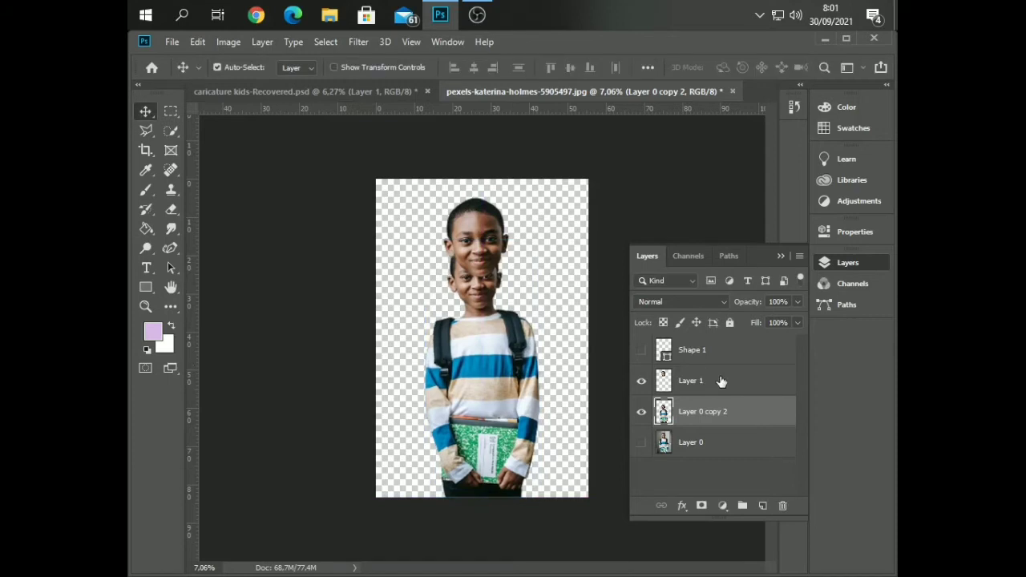
# Move the head on Layer 1 down over the smaller body's face and enlarge it to about 133.7%
pyautogui.click(717, 380)
pyautogui.hotkey('ctrl', 't')
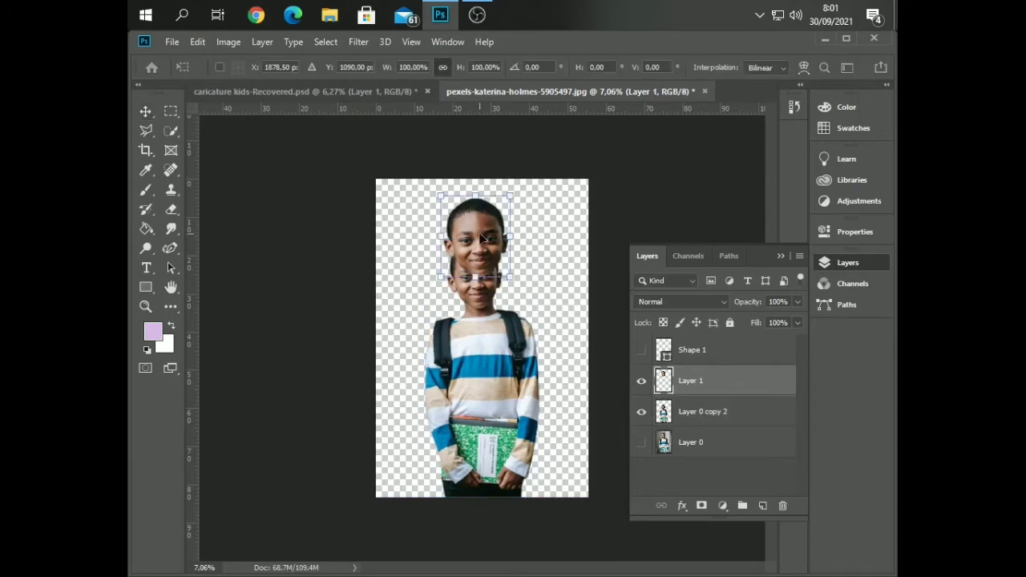
pyautogui.moveTo(481, 238); pyautogui.dragTo(478, 272)
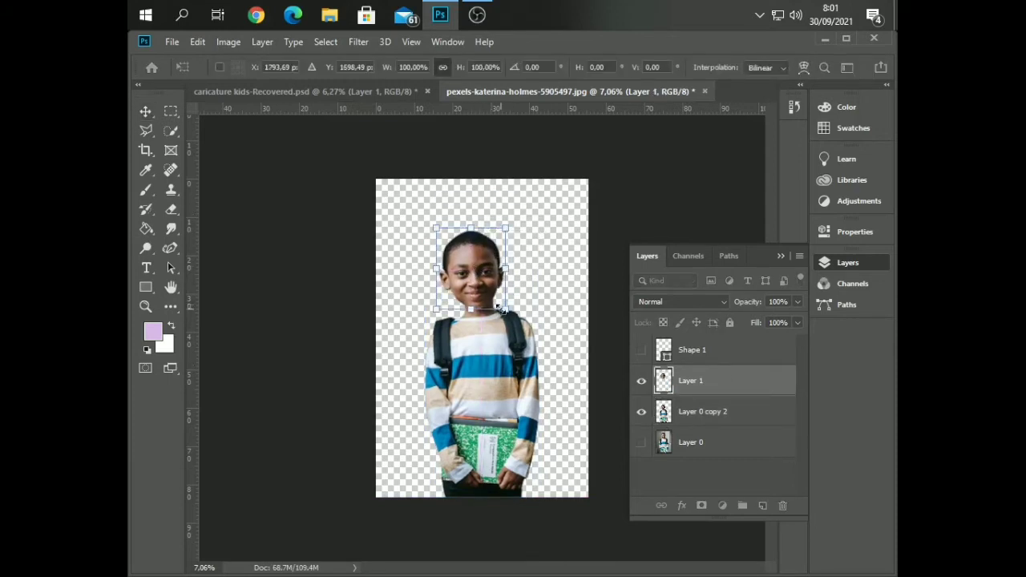
pyautogui.moveTo(507, 311); pyautogui.dragTo(529, 337)
pyautogui.moveTo(489, 263); pyautogui.dragTo(481, 242)
pyautogui.scroll(6, 526, 305)
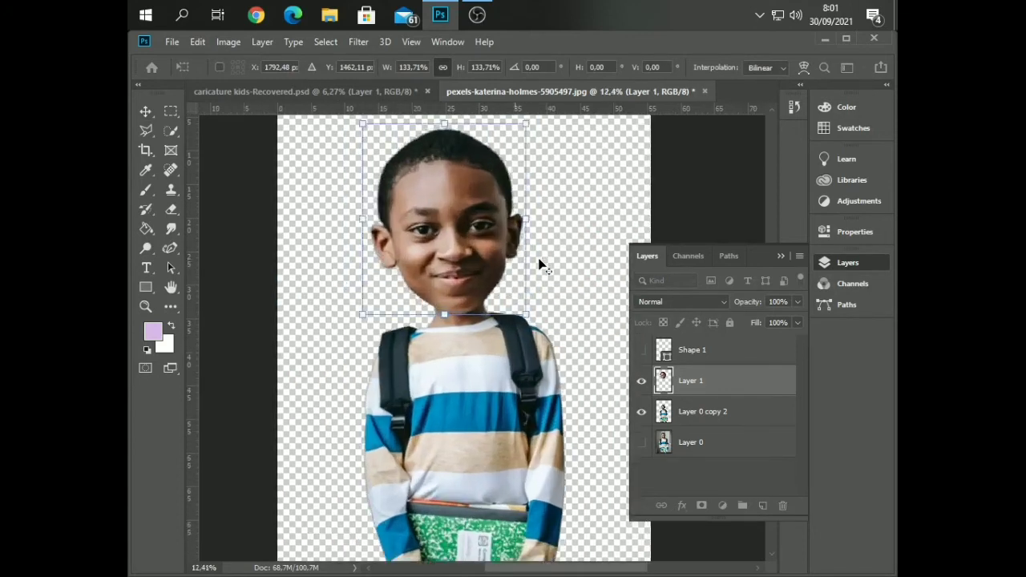
pyautogui.press('Return')
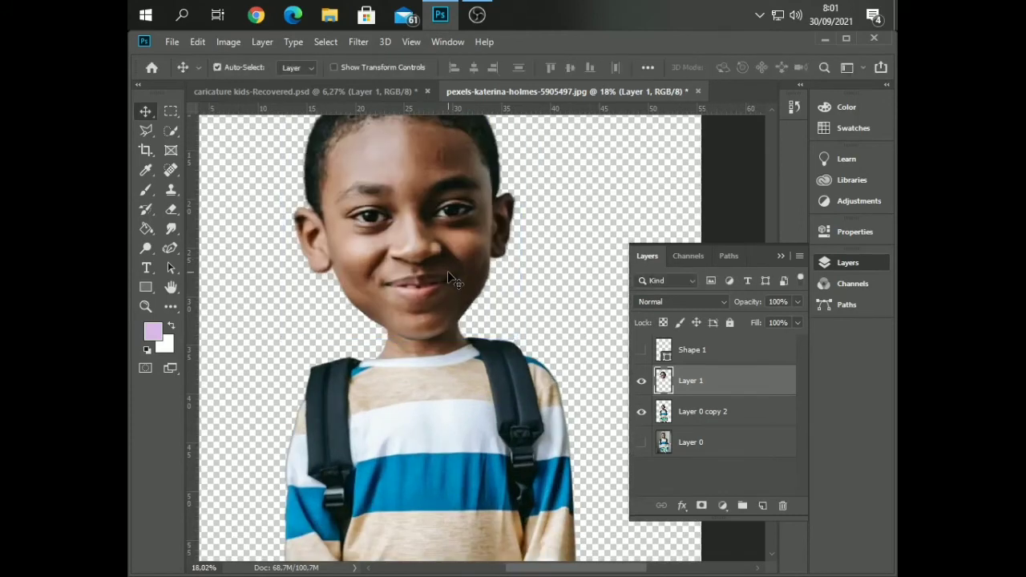
# Start the Liquify filter on the head layer and set eye size, eye height and eye width to 100 for both eyes
pyautogui.scroll(-2, 447, 269)
pyautogui.scroll(-3, 447, 272)
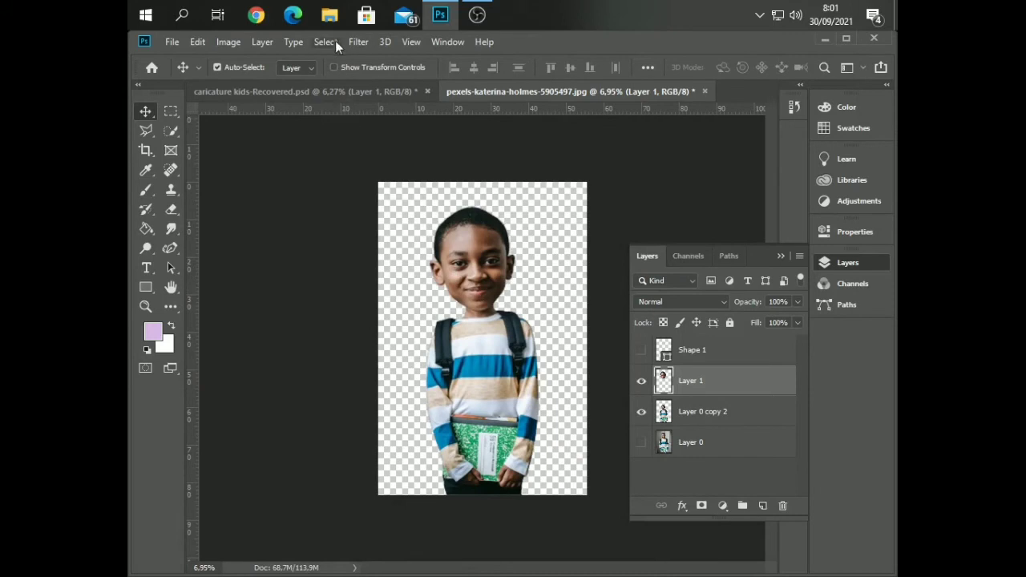
pyautogui.click(357, 42)
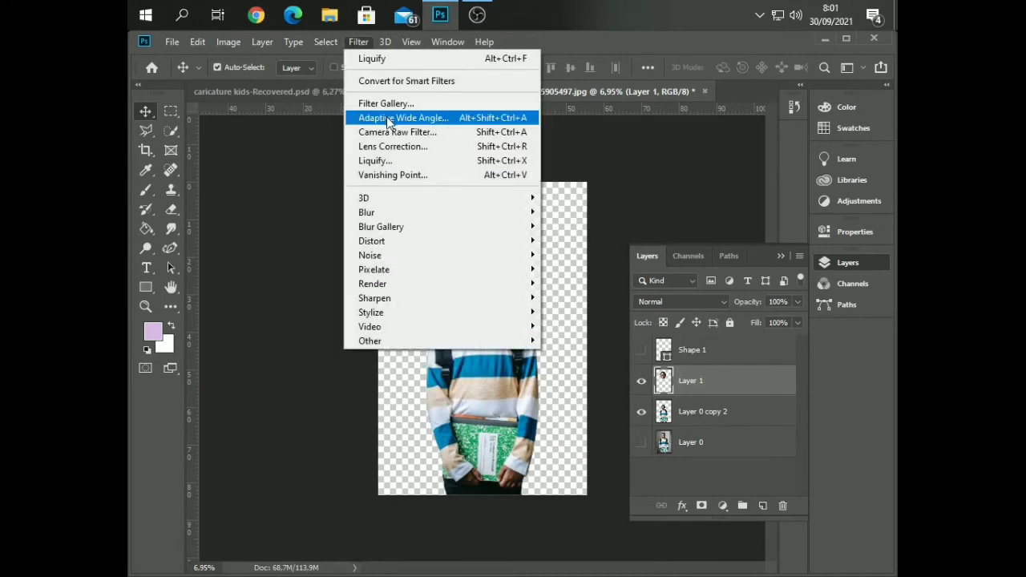
pyautogui.click(394, 160)
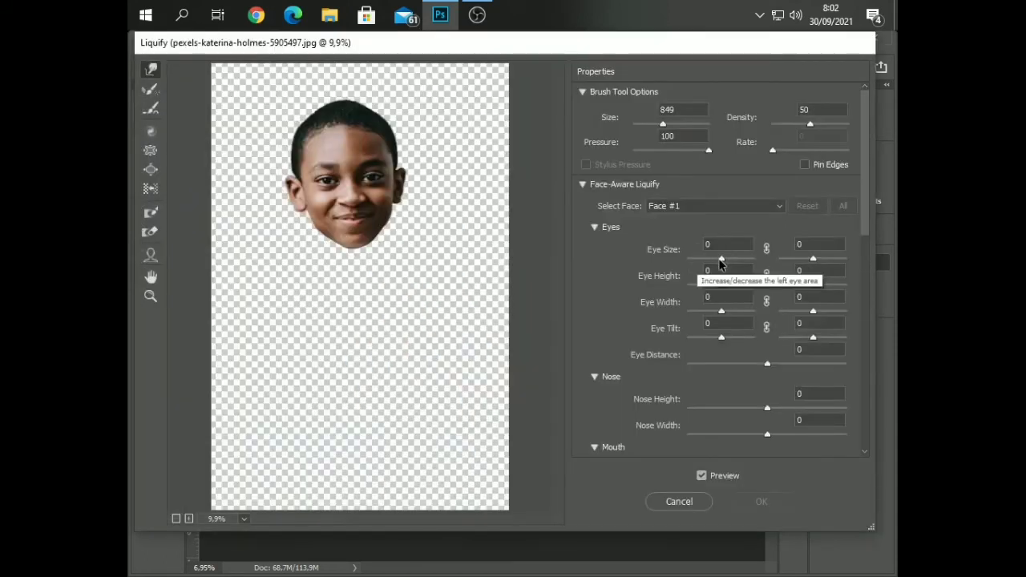
pyautogui.moveTo(721, 259); pyautogui.dragTo(771, 265)
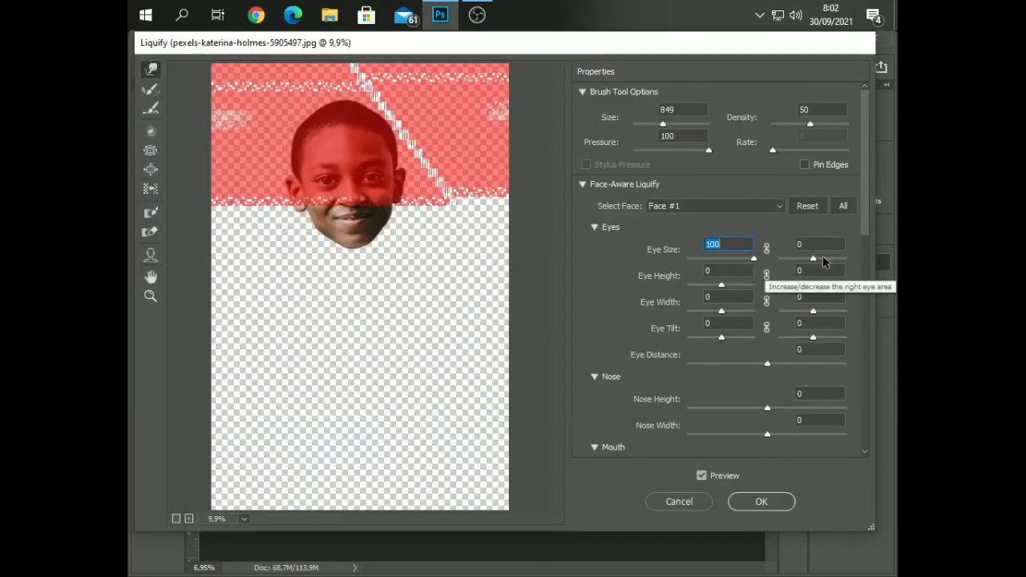
pyautogui.moveTo(813, 258); pyautogui.dragTo(848, 287)
pyautogui.moveTo(721, 285); pyautogui.dragTo(848, 314)
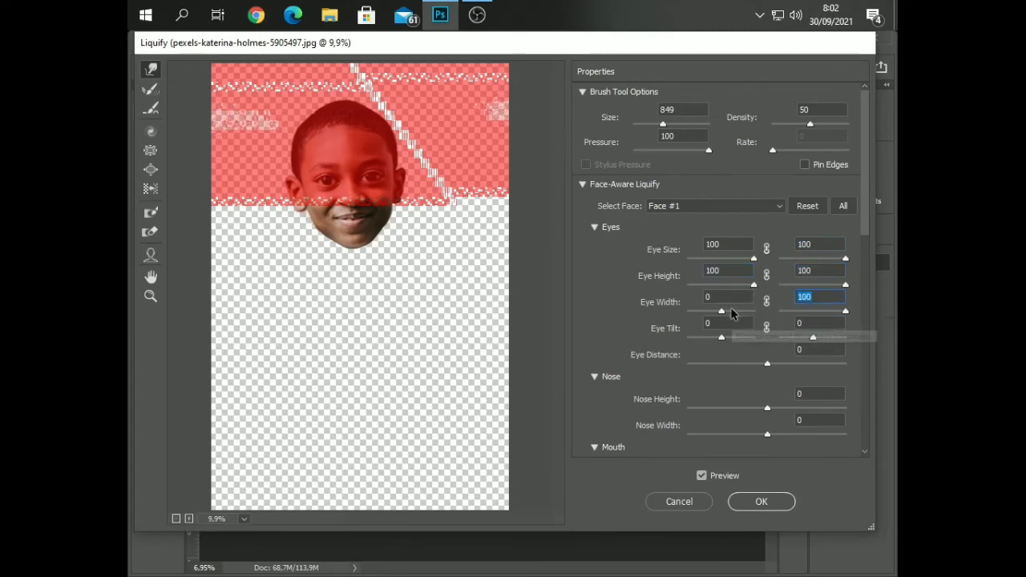
pyautogui.moveTo(721, 312); pyautogui.dragTo(774, 321)
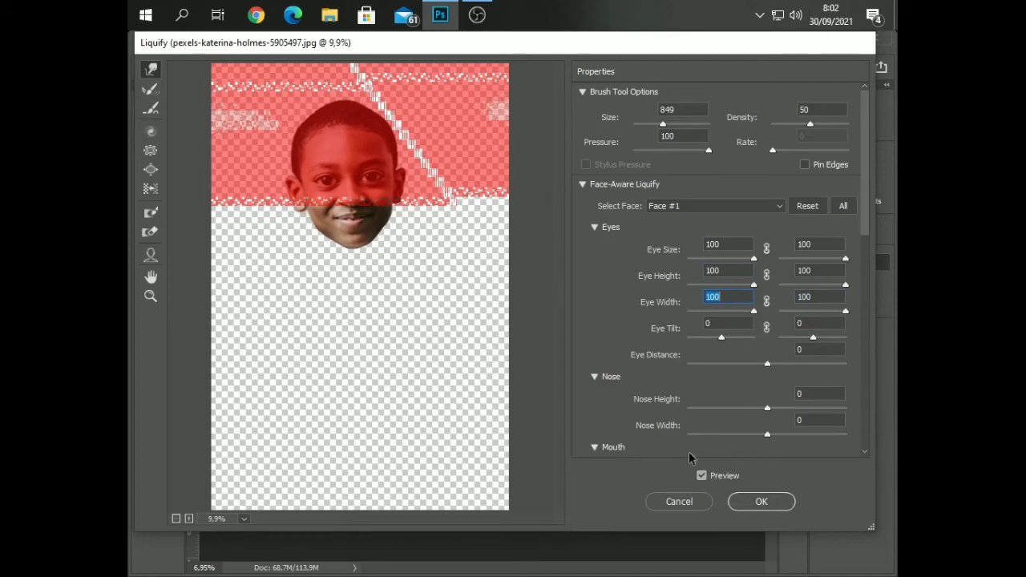
# Set the face's smile to 33, nose width to 64 and nose height to -72, and apply the Liquify filter
pyautogui.scroll(-3, 610, 432)
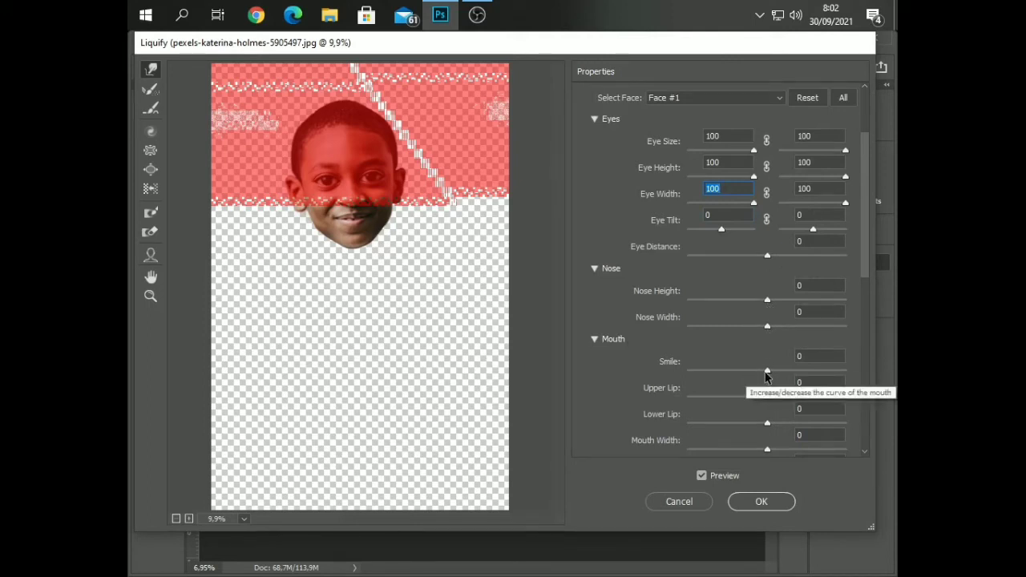
pyautogui.moveTo(767, 373); pyautogui.dragTo(777, 377)
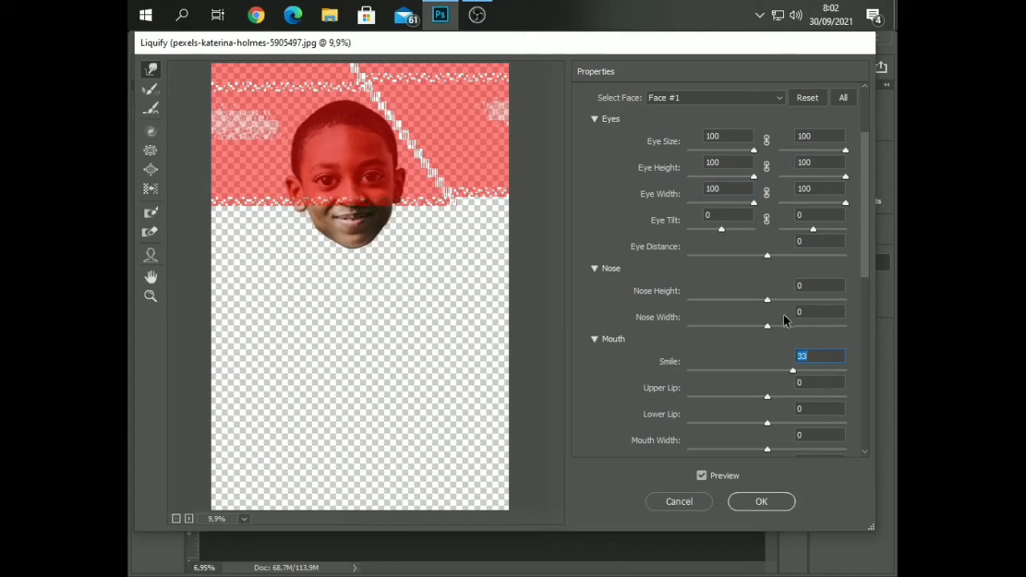
pyautogui.moveTo(767, 325); pyautogui.dragTo(817, 328)
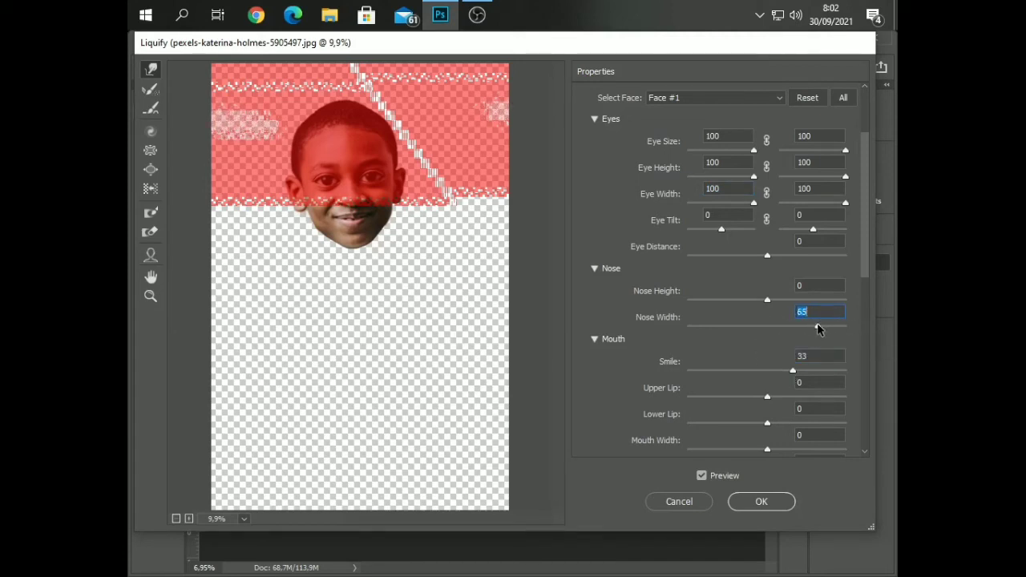
pyautogui.moveTo(766, 299); pyautogui.dragTo(715, 315)
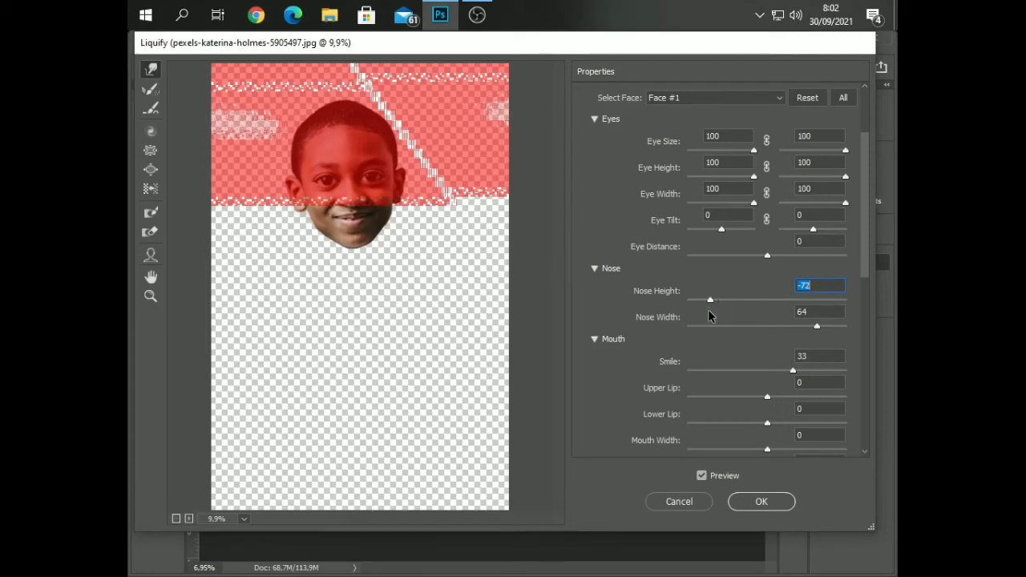
pyautogui.scroll(-3, 744, 348)
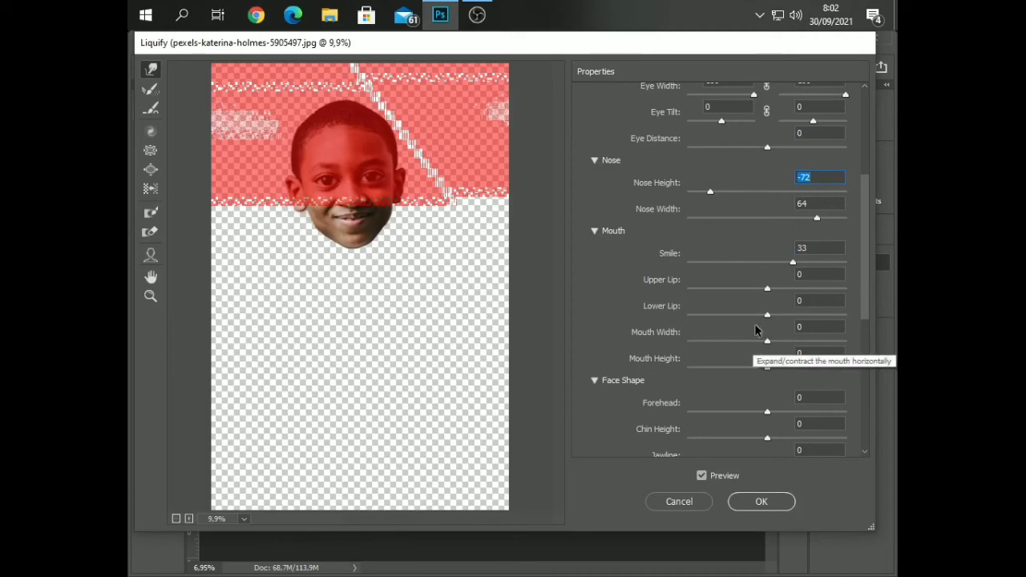
pyautogui.scroll(-1, 741, 368)
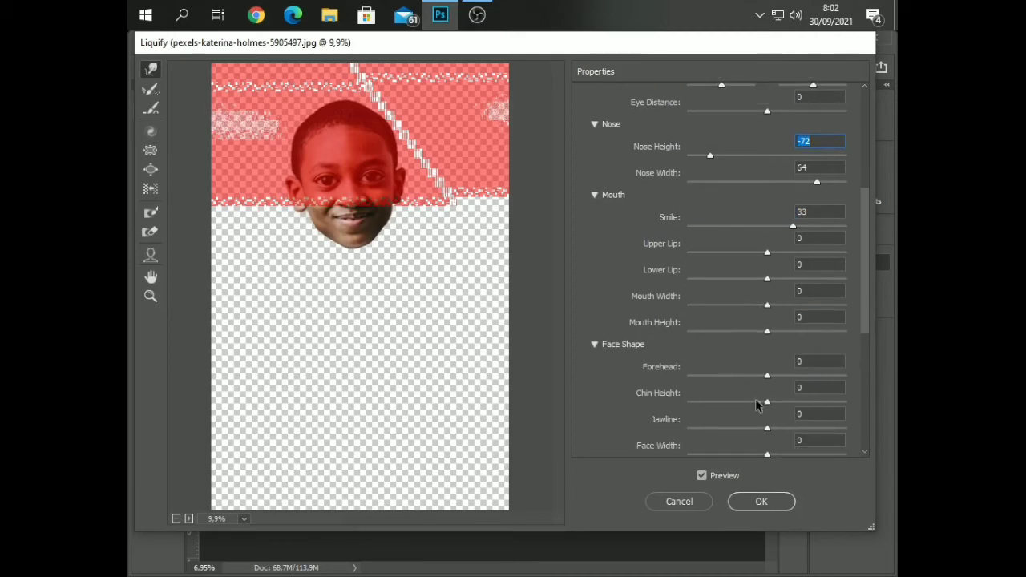
pyautogui.click(740, 501)
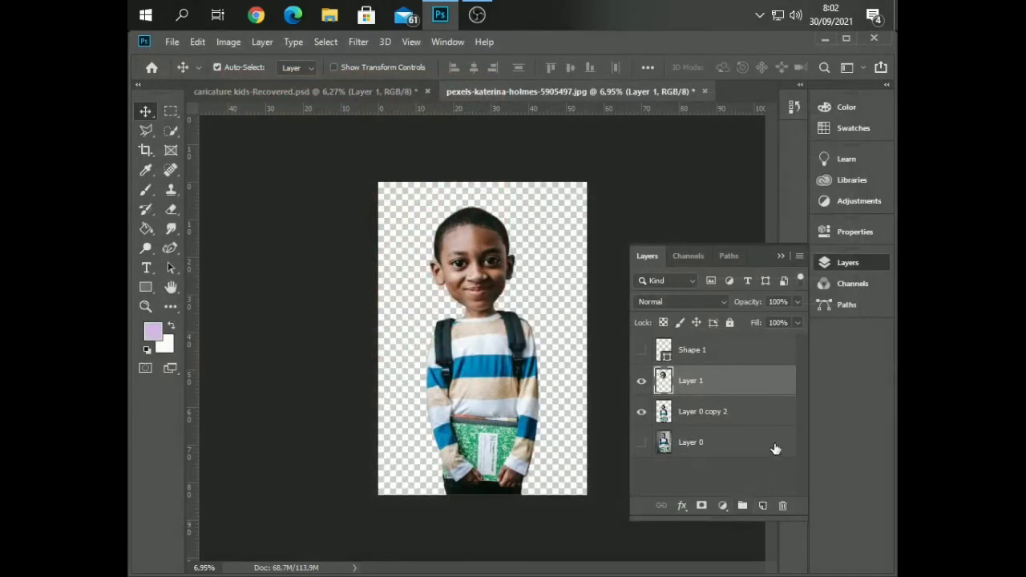
# Create a new layer directly above Layer 0, beneath the body, and make it a gradient fill layer
pyautogui.click(779, 253)
pyautogui.scroll(4, 513, 324)
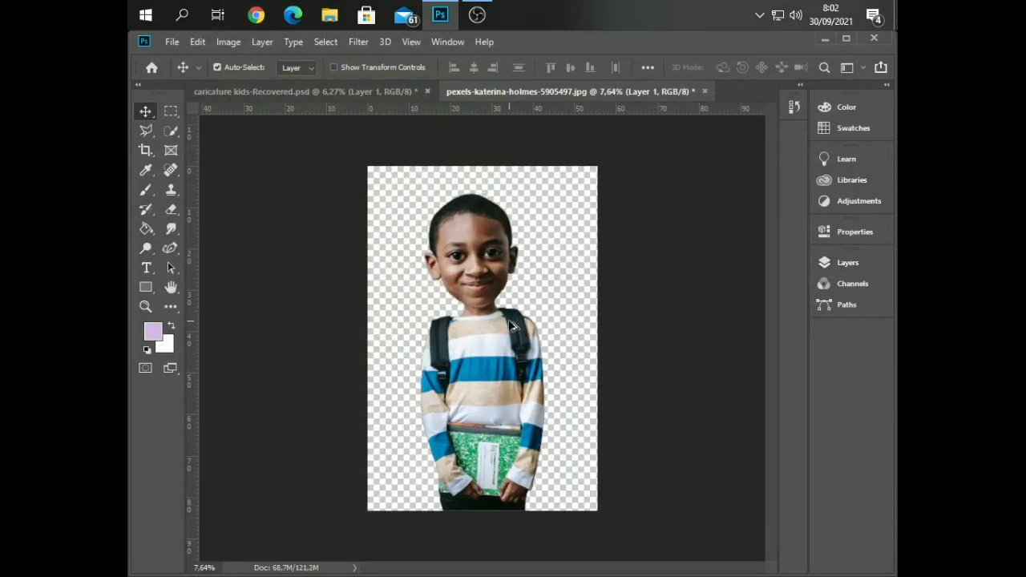
pyautogui.scroll(3, 509, 319)
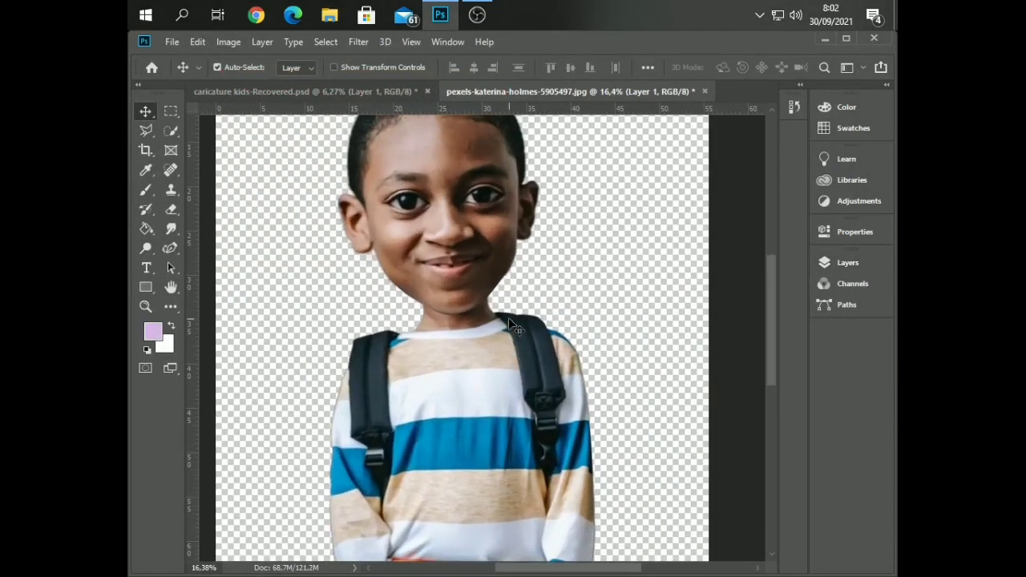
pyautogui.scroll(-4, 513, 322)
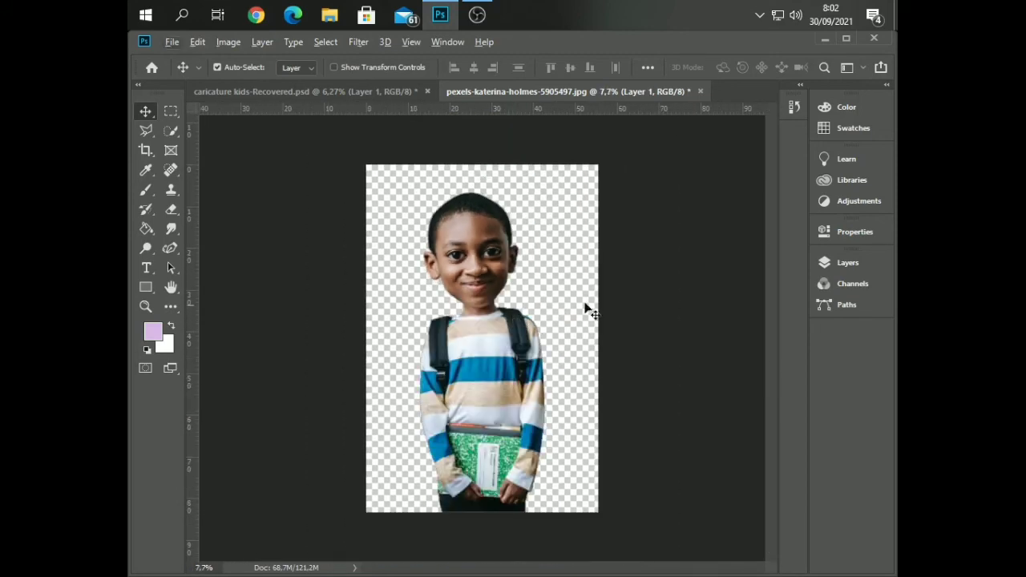
pyautogui.click(850, 264)
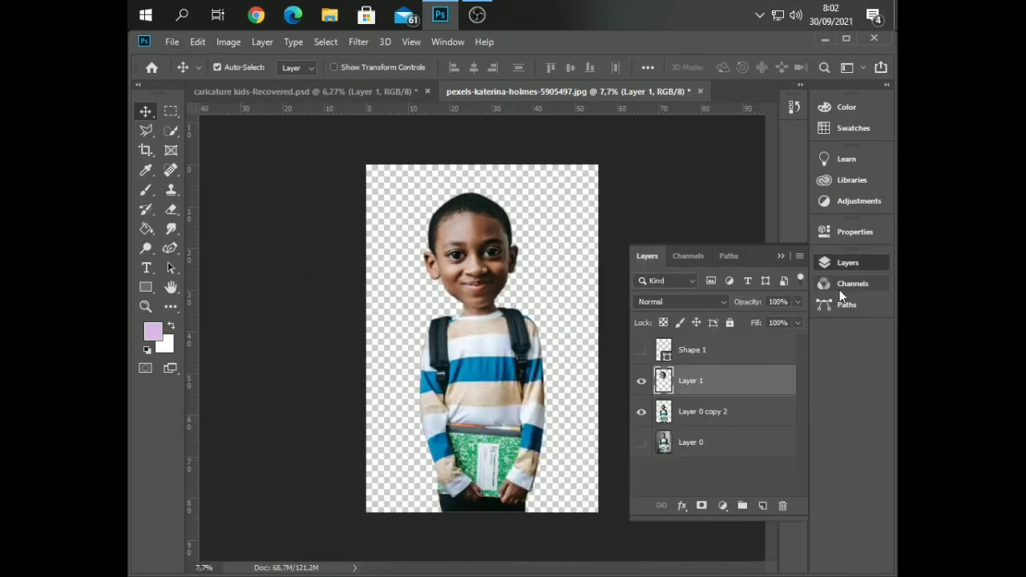
pyautogui.click(744, 415)
pyautogui.click(736, 443)
pyautogui.click(762, 505)
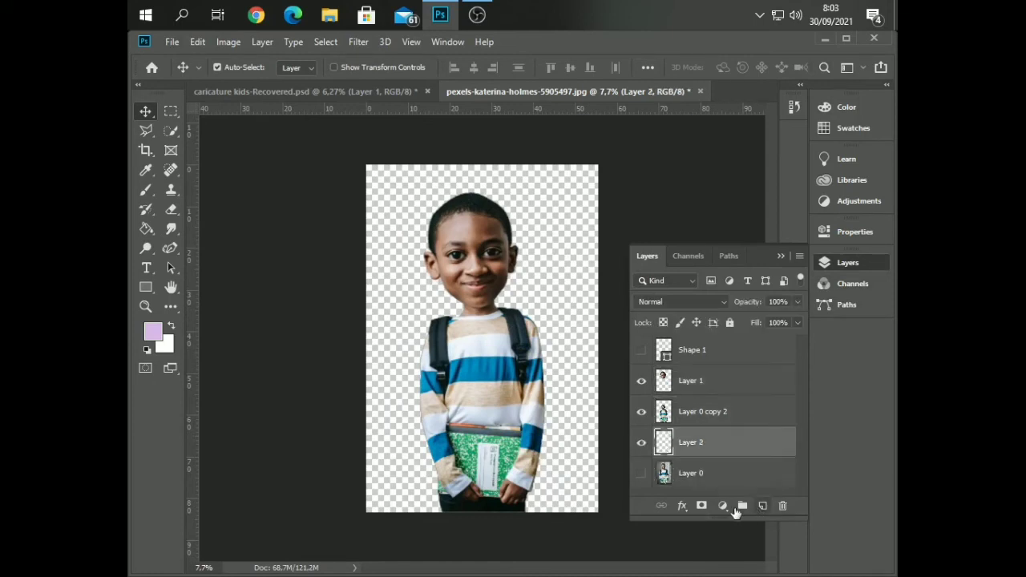
pyautogui.click(722, 507)
pyautogui.click(745, 255)
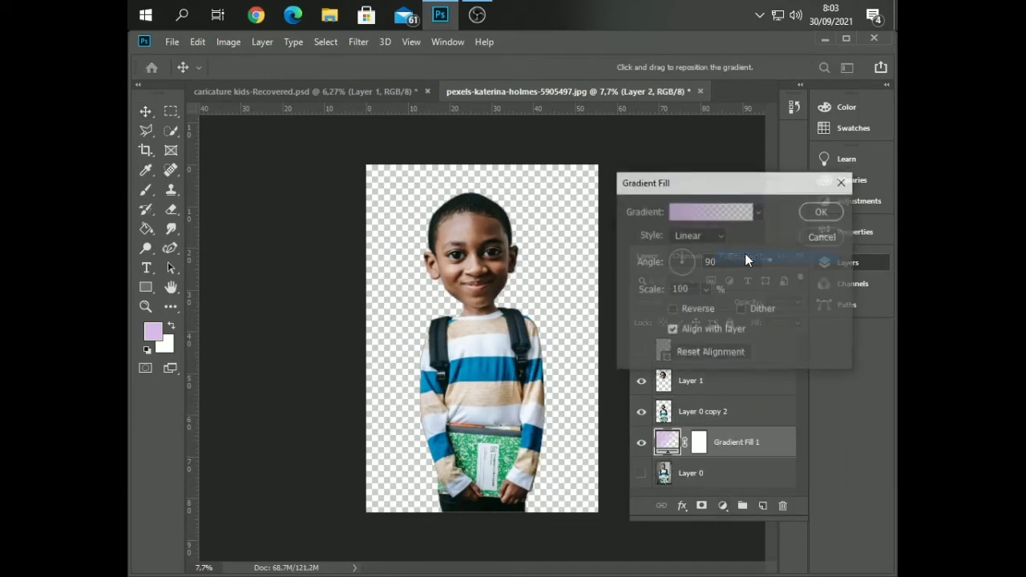
# Edit the fill's gradient from an opaque two-colour preset, with a black (000000) start stop and a white (ffffff) end stop
pyautogui.click(723, 213)
pyautogui.click(613, 153)
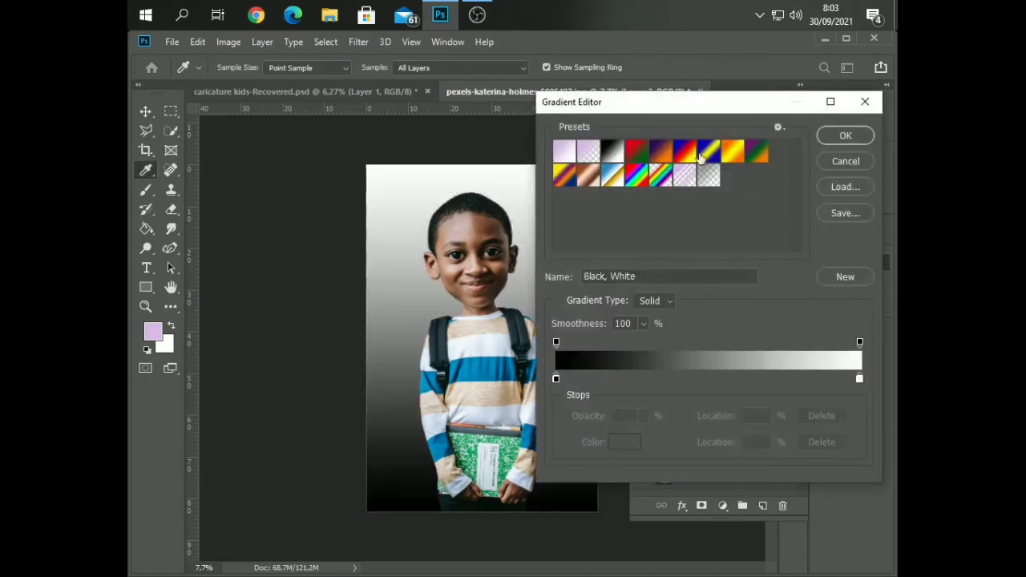
pyautogui.click(555, 378)
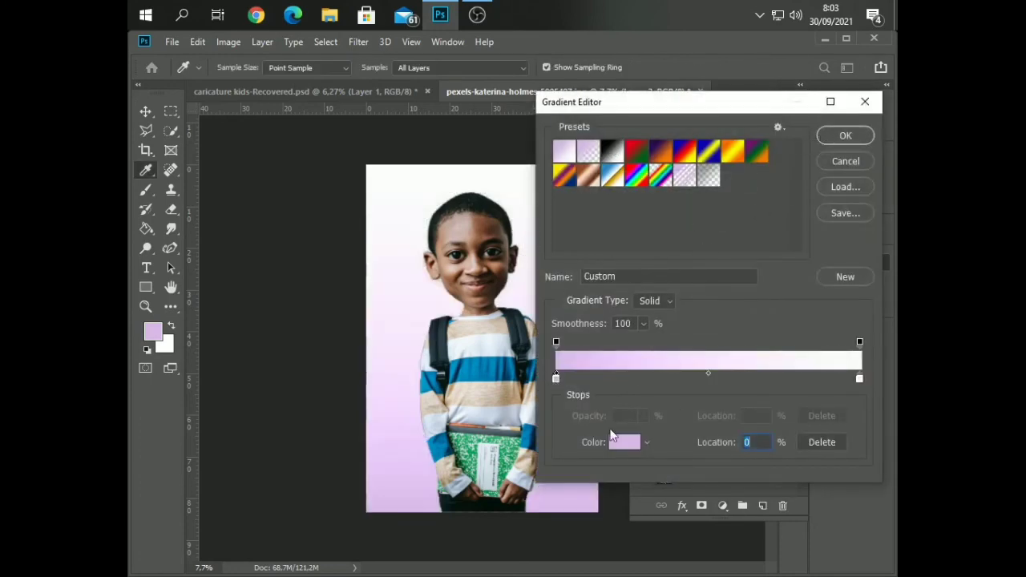
pyautogui.click(619, 442)
pyautogui.write('000000')
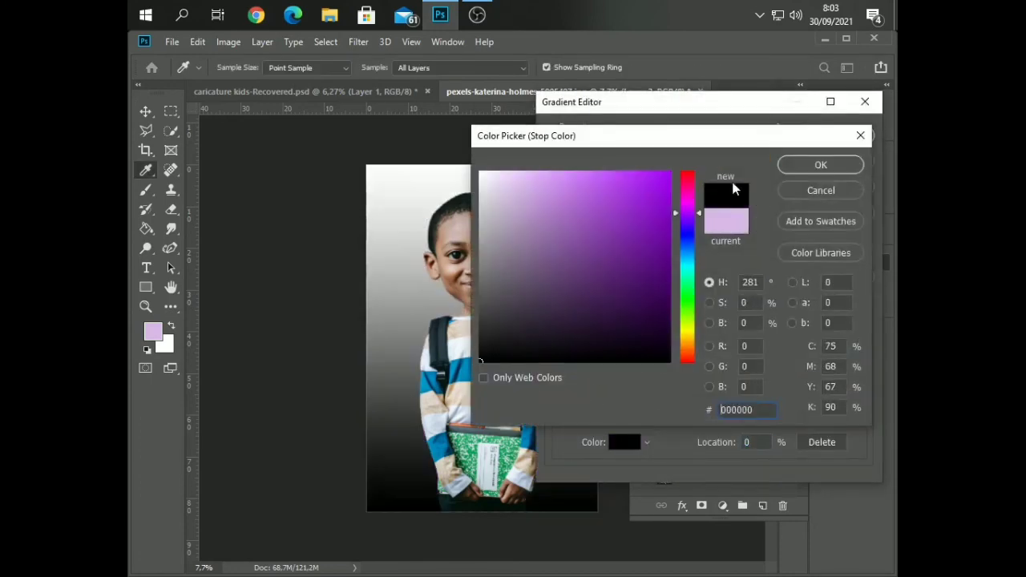
pyautogui.click(805, 166)
pyautogui.click(860, 379)
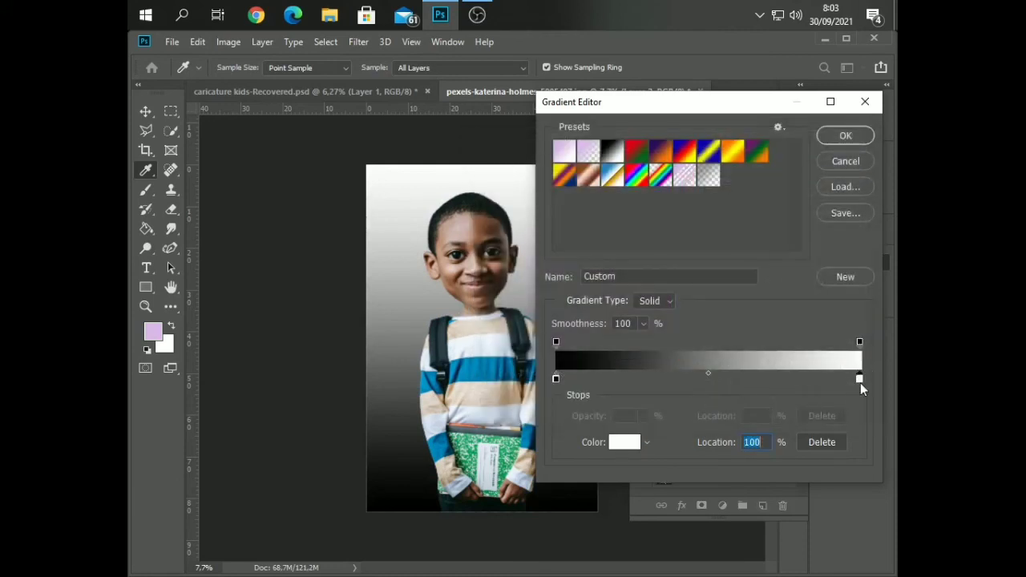
pyautogui.click(625, 441)
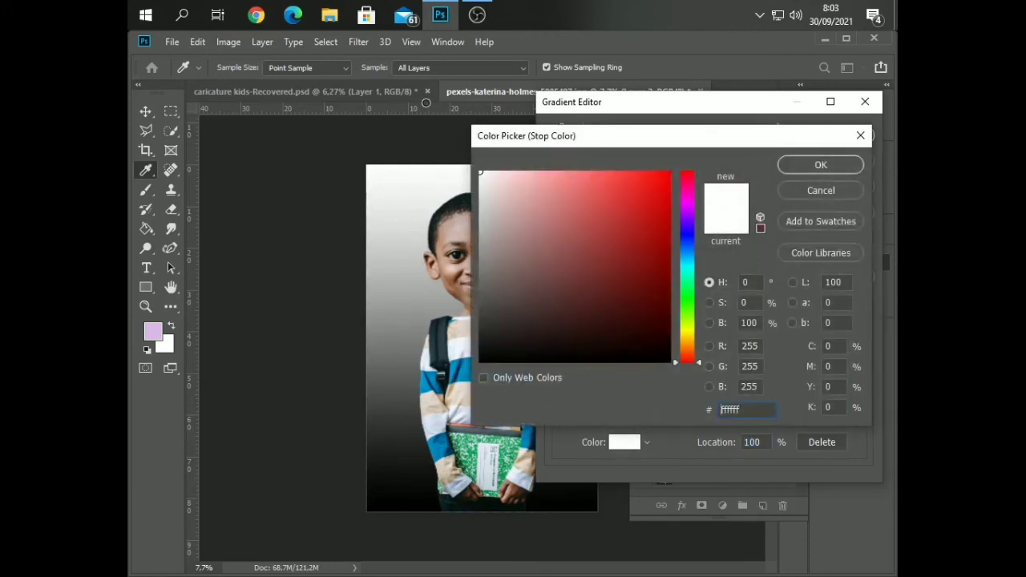
pyautogui.click(803, 167)
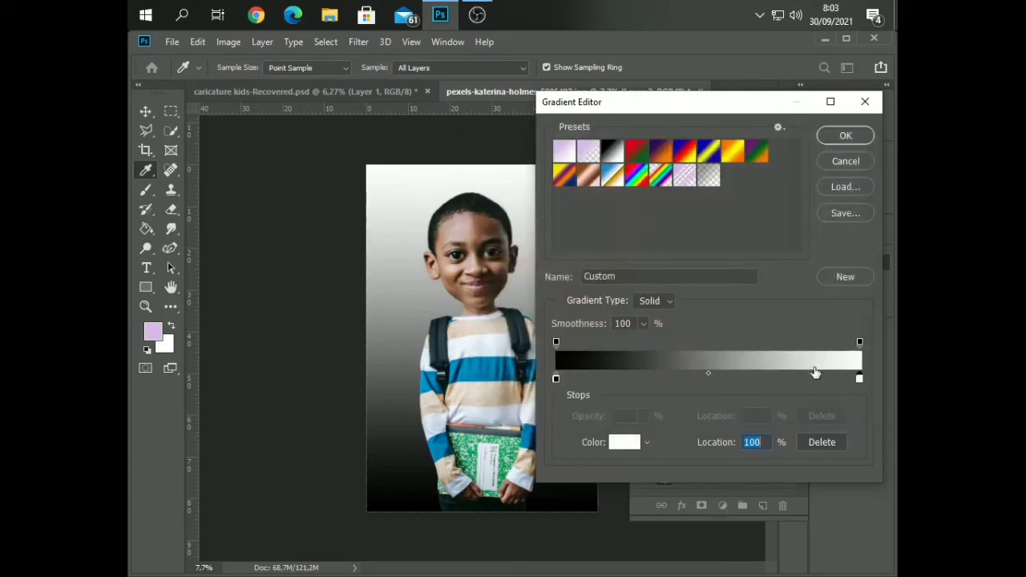
# Swap the gradient's stop colours, making the end stop black and the start stop white (ffffff), and accept the gradient
pyautogui.click(624, 443)
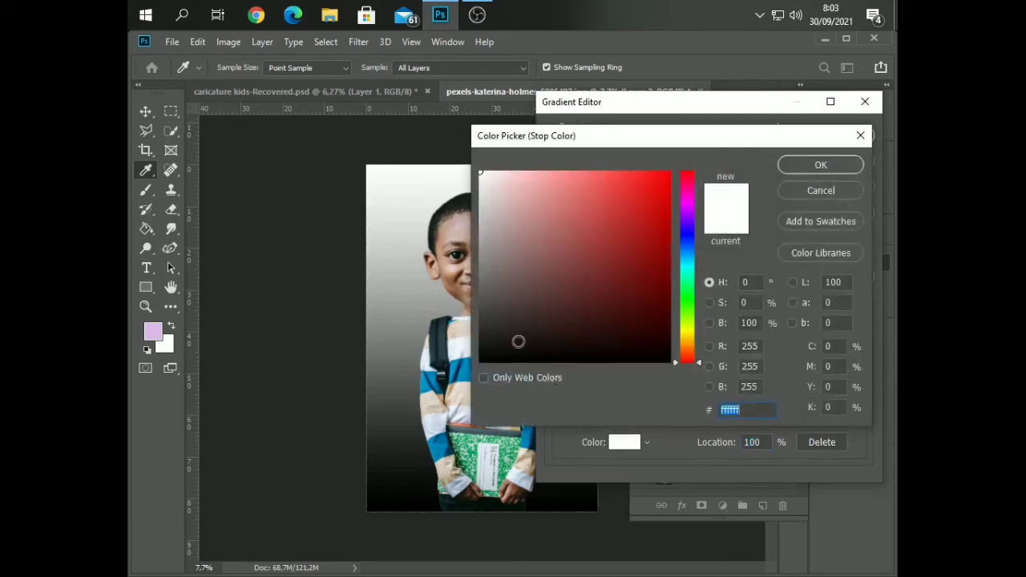
pyautogui.click(481, 361)
pyautogui.click(820, 166)
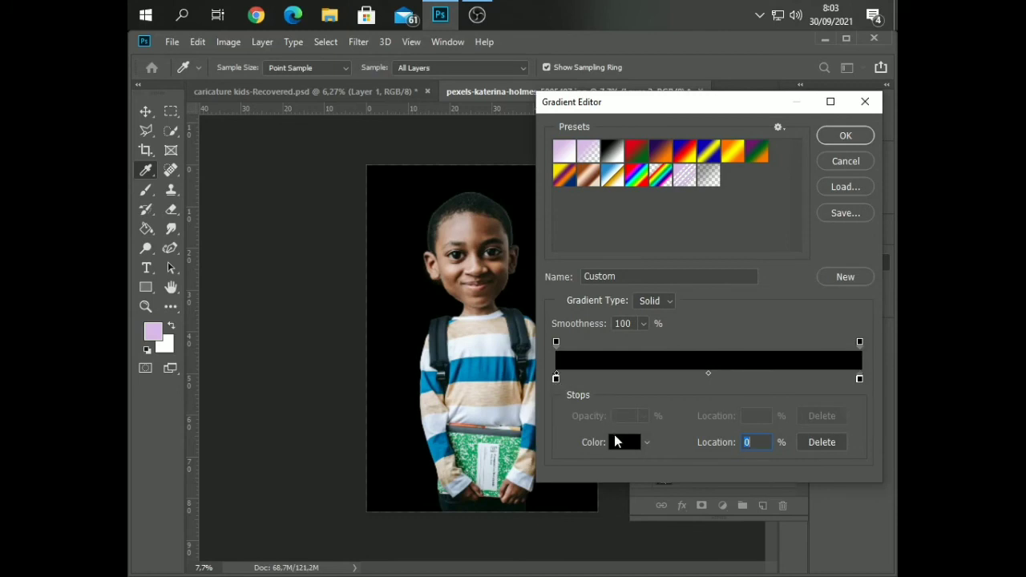
pyautogui.click(614, 439)
pyautogui.moveTo(585, 265); pyautogui.dragTo(428, 110)
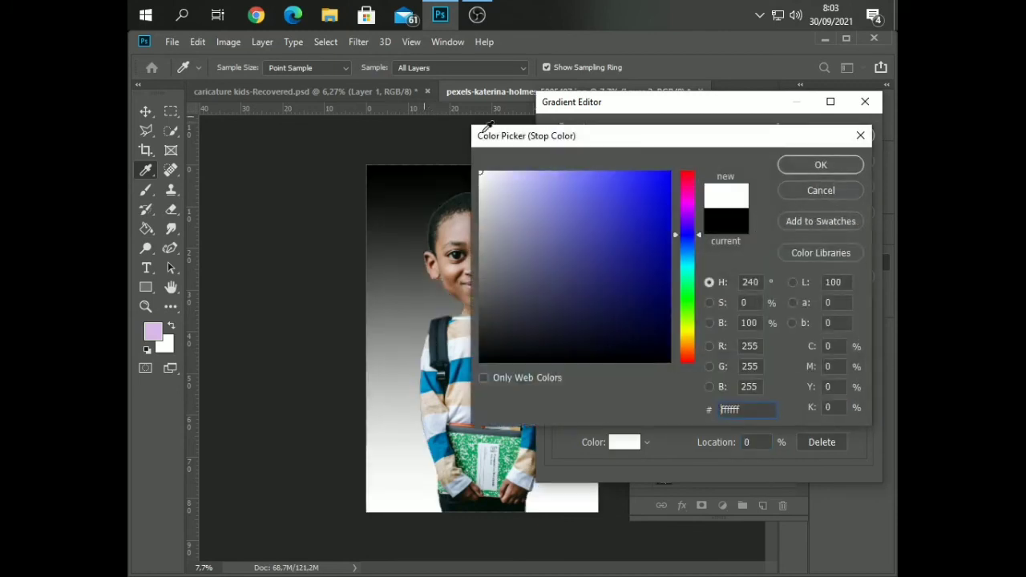
pyautogui.click(848, 165)
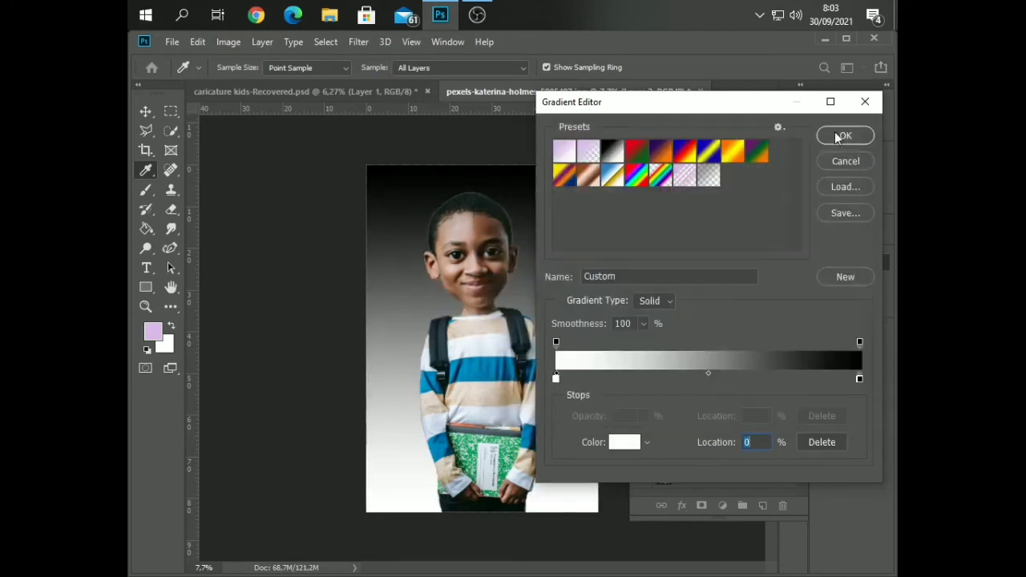
pyautogui.click(839, 135)
# Set the gradient fill's style to Radial with a scale of about 177% and apply it as the background
pyautogui.click(703, 236)
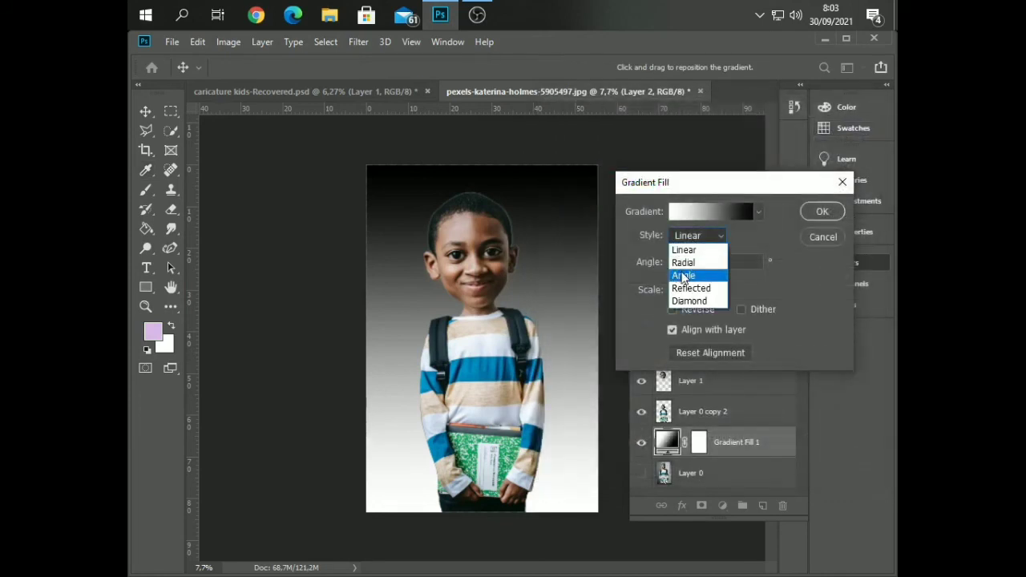
pyautogui.click(683, 262)
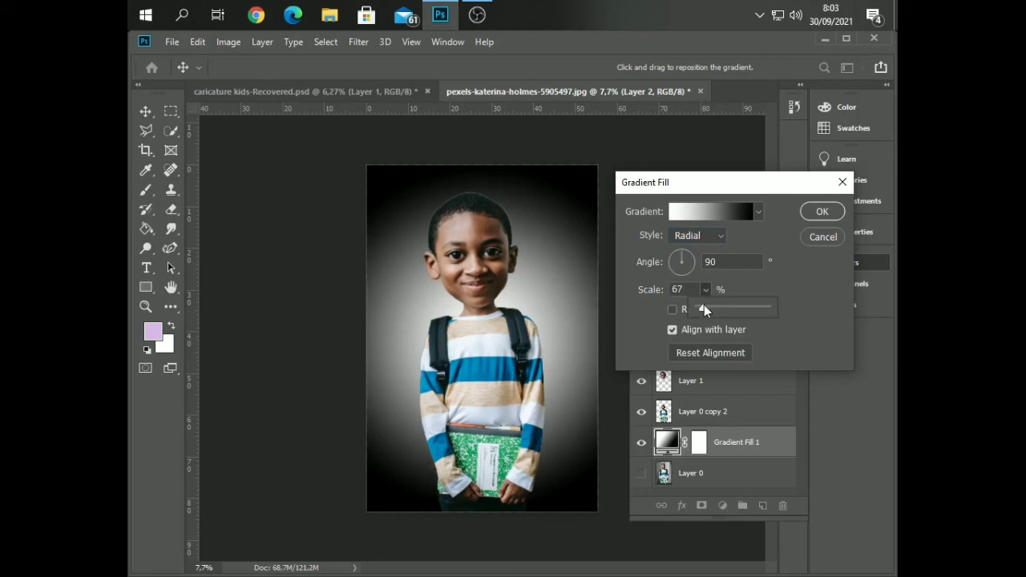
pyautogui.moveTo(704, 308); pyautogui.dragTo(710, 307)
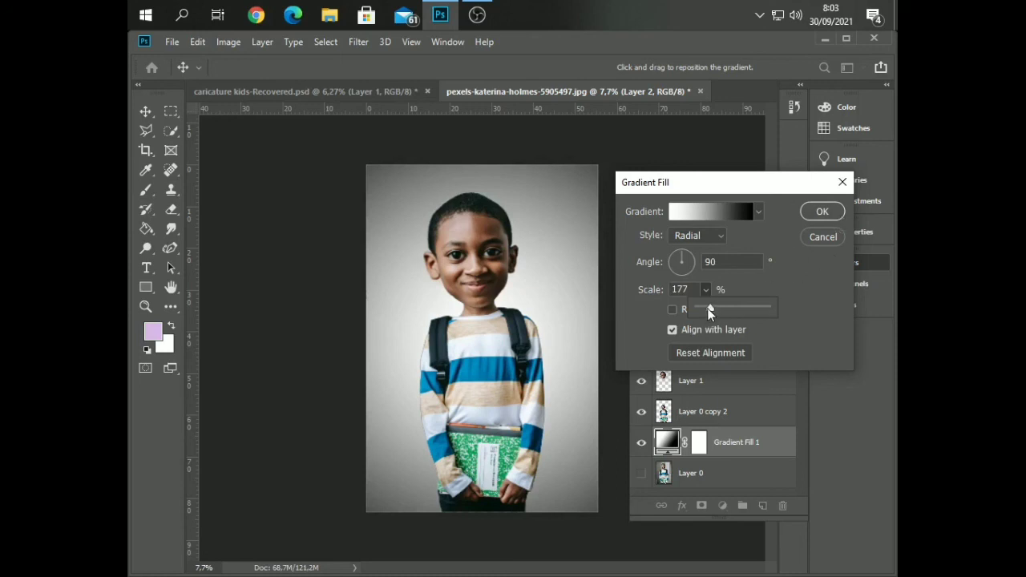
pyautogui.moveTo(709, 311); pyautogui.dragTo(710, 311)
pyautogui.click(824, 213)
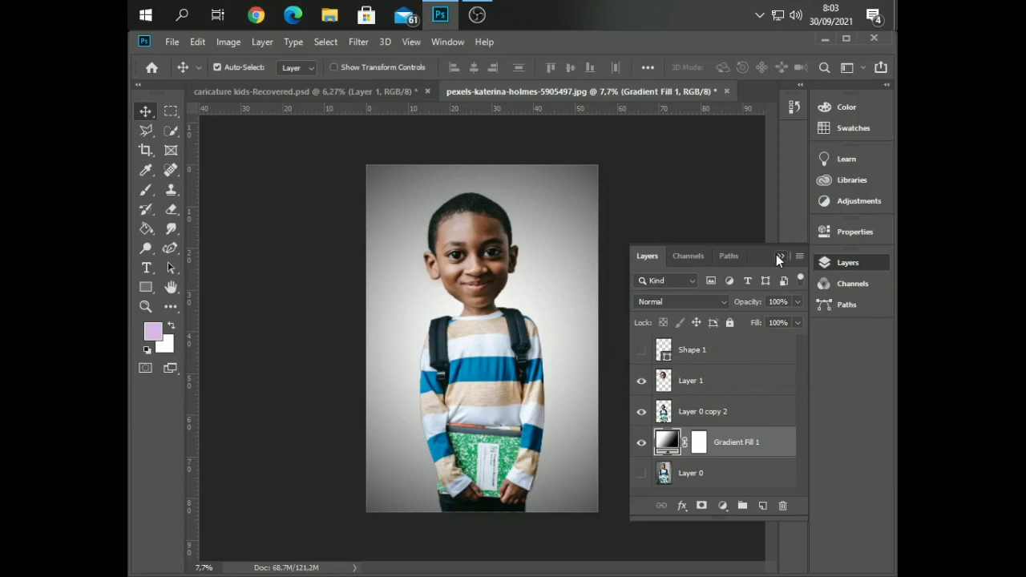
pyautogui.click(778, 255)
pyautogui.scroll(-2, 523, 353)
pyautogui.scroll(4, 518, 348)
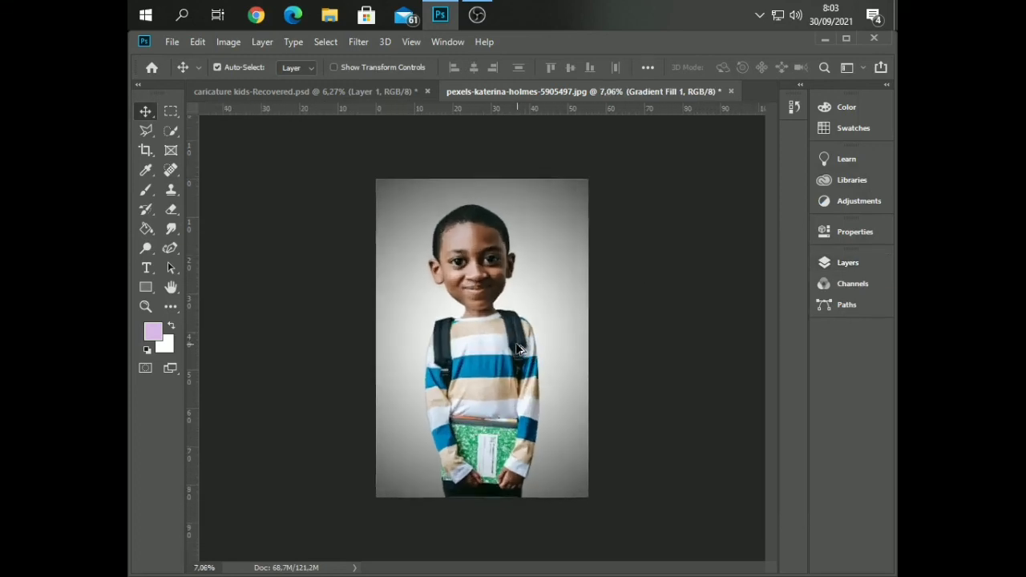
pyautogui.scroll(-5, 518, 351)
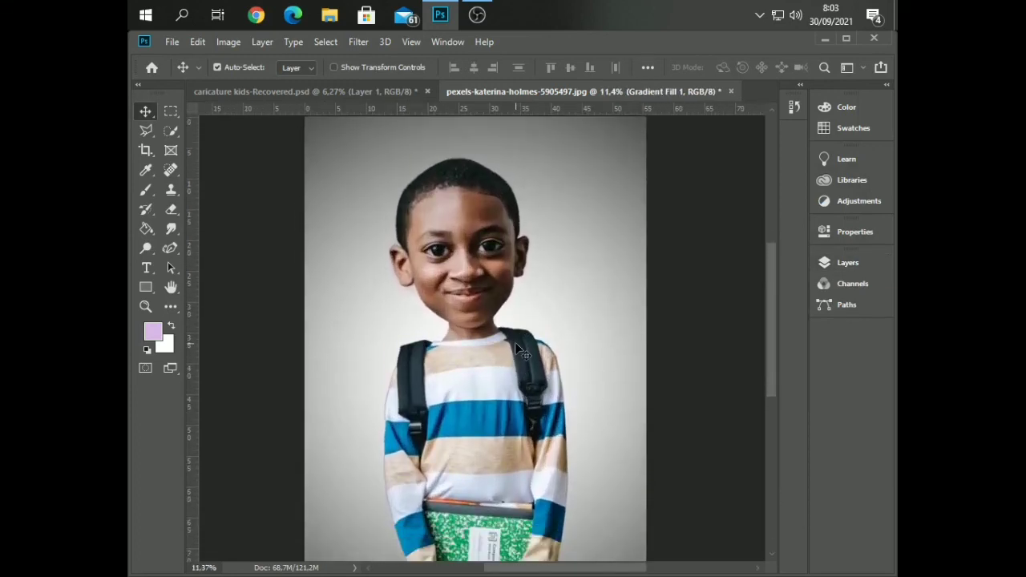